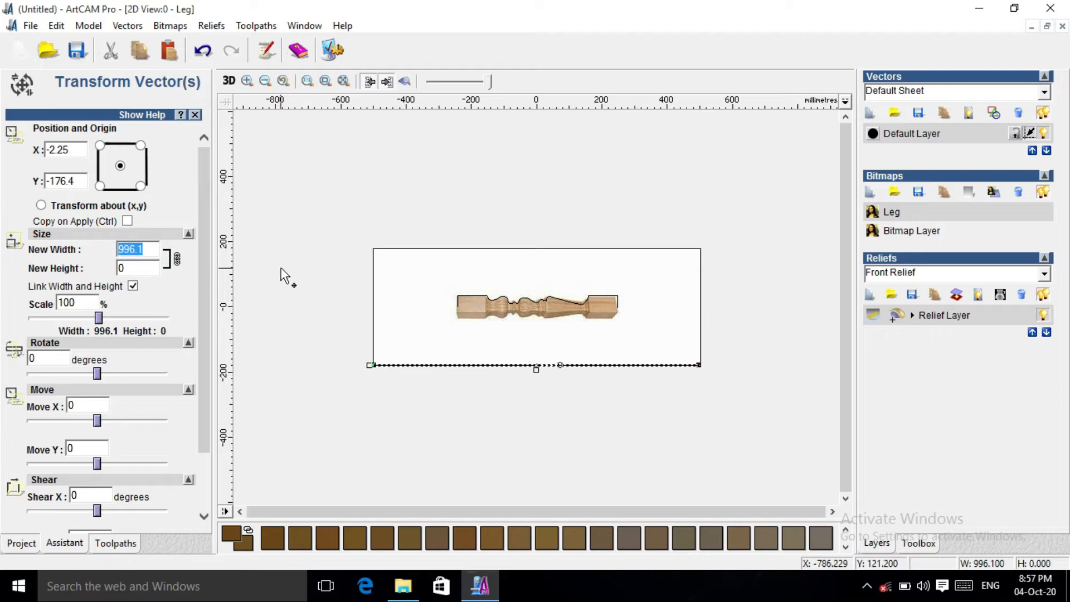
# - Set the width of the horizontal line along the page's lower edge to 999 mm and finish the transform
pyautogui.moveTo(206, 270); pyautogui.dragTo(205, 337)
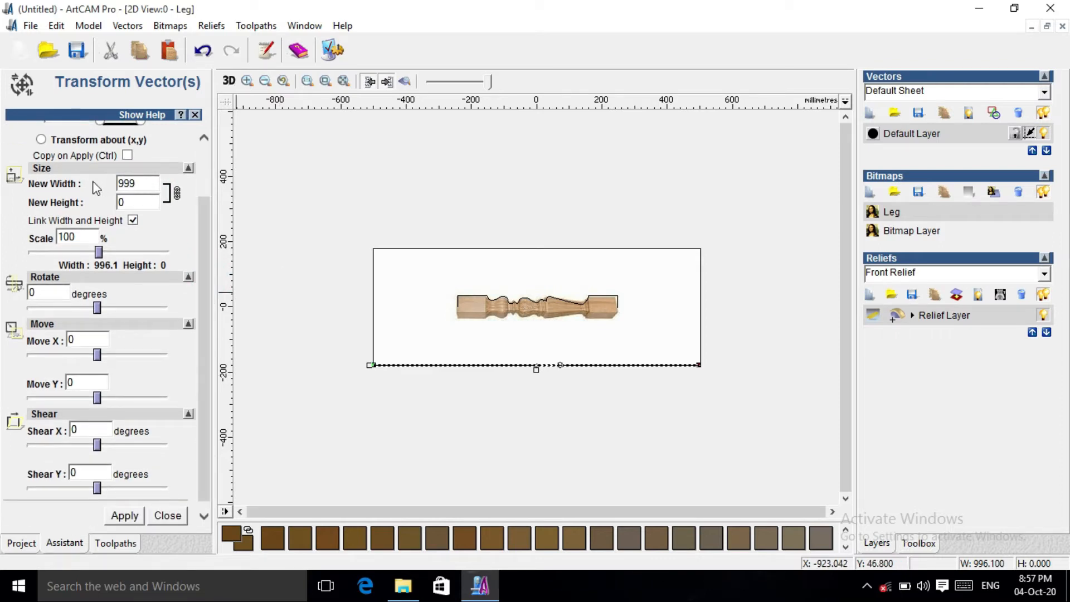
pyautogui.click(124, 516)
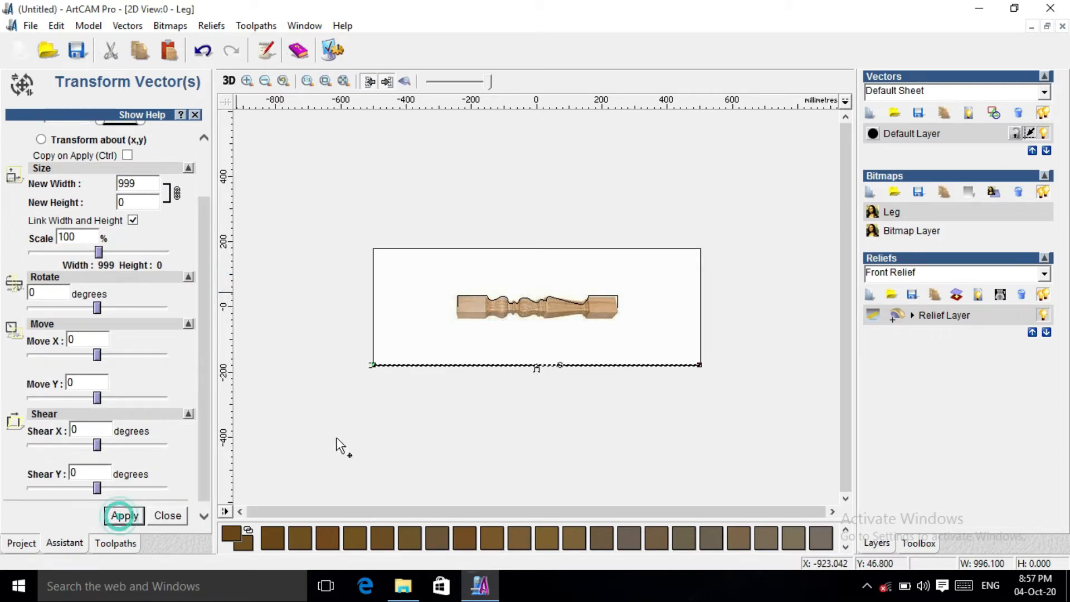
pyautogui.click(177, 515)
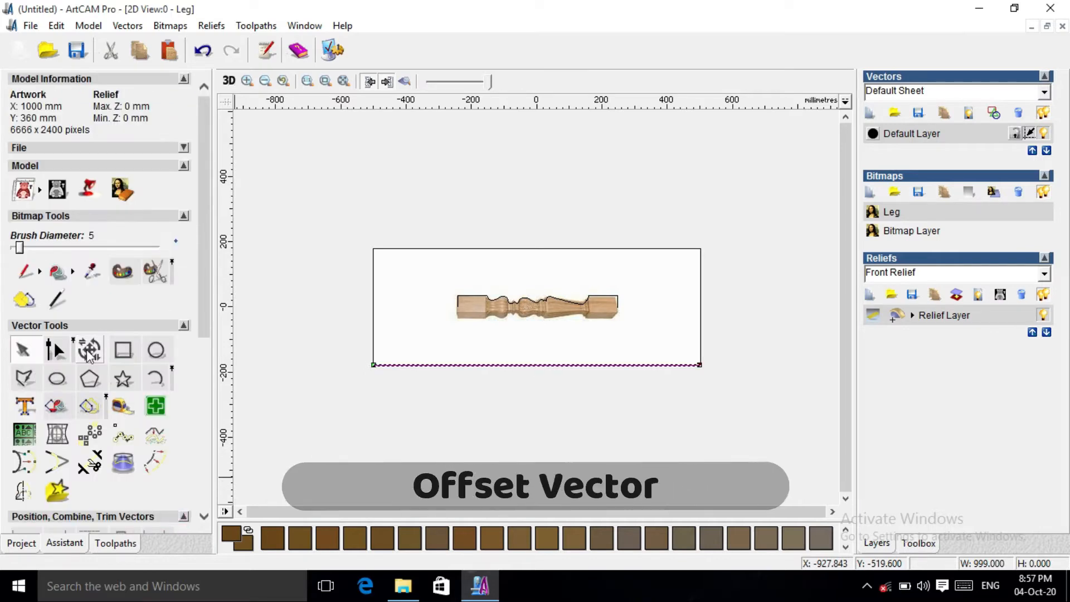
# - Offset the lower horizontal line by 359 mm inwards/left with sharp corners, and centre both lines together on the page
pyautogui.click(155, 461)
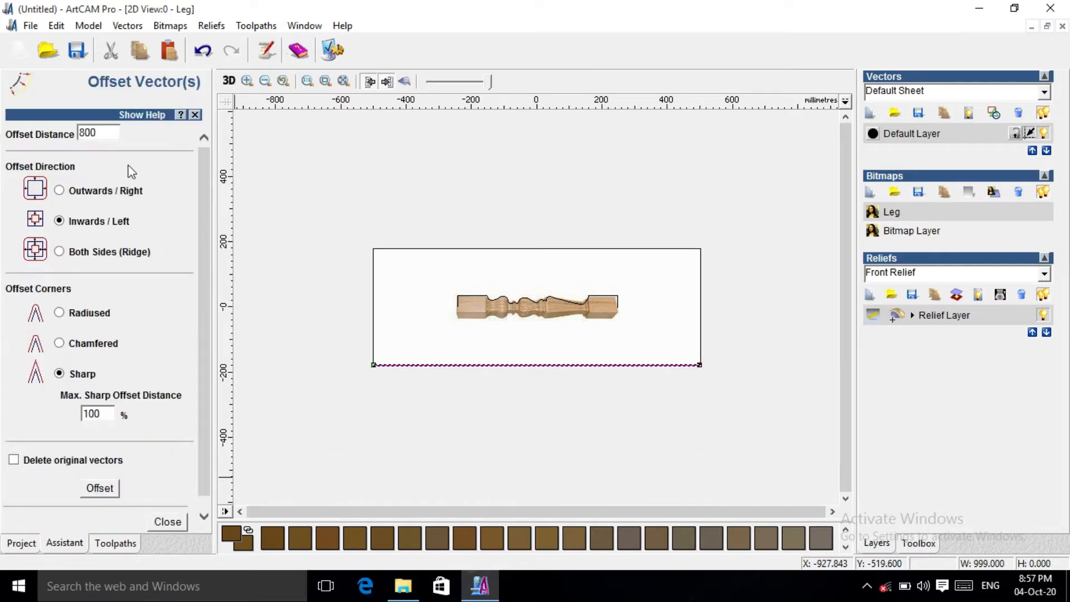
pyautogui.doubleClick(99, 133)
pyautogui.click(101, 488)
pyautogui.click(424, 366)
pyautogui.click(168, 521)
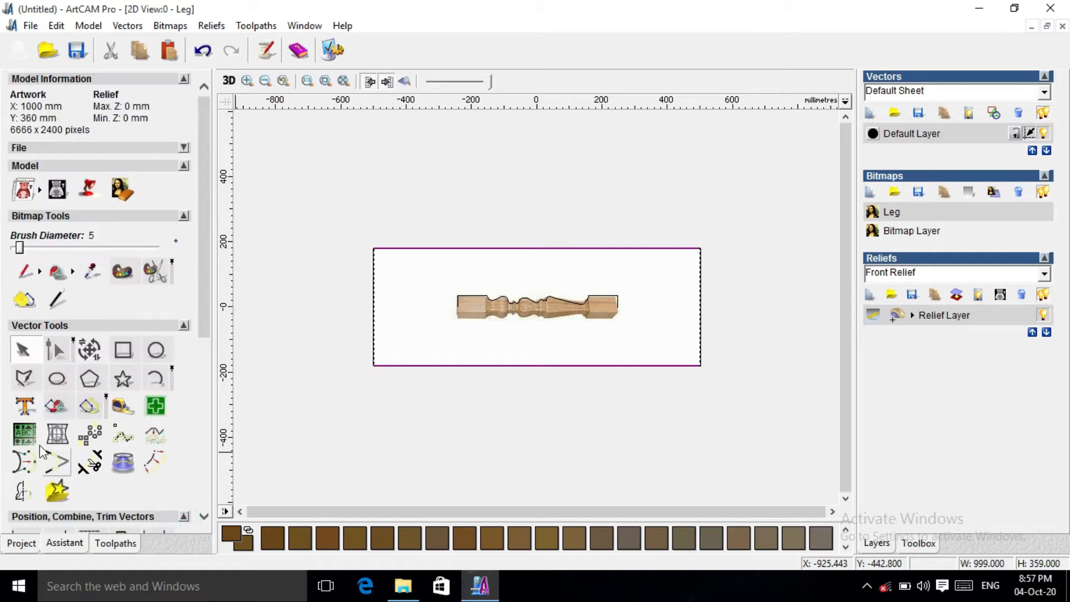
pyautogui.moveTo(207, 327); pyautogui.dragTo(204, 415)
pyautogui.click(88, 405)
# - Draw a vertical polyline joining the left ends of the upper and lower horizontal lines, 359 mm long
pyautogui.click(23, 214)
pyautogui.click(374, 248)
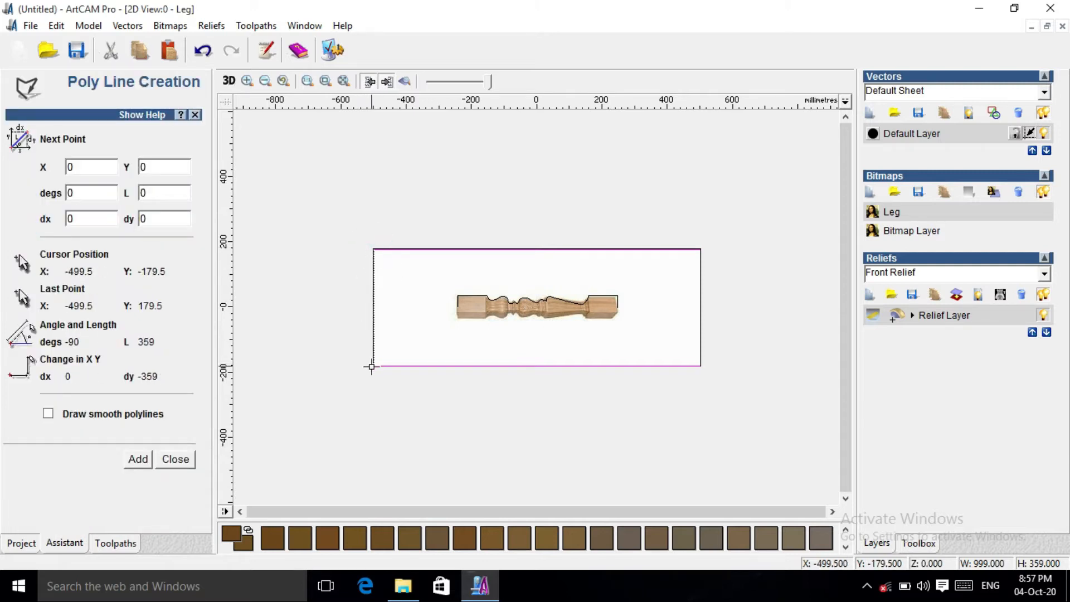
pyautogui.click(372, 367)
pyautogui.rightClick(373, 367)
pyautogui.click(375, 351)
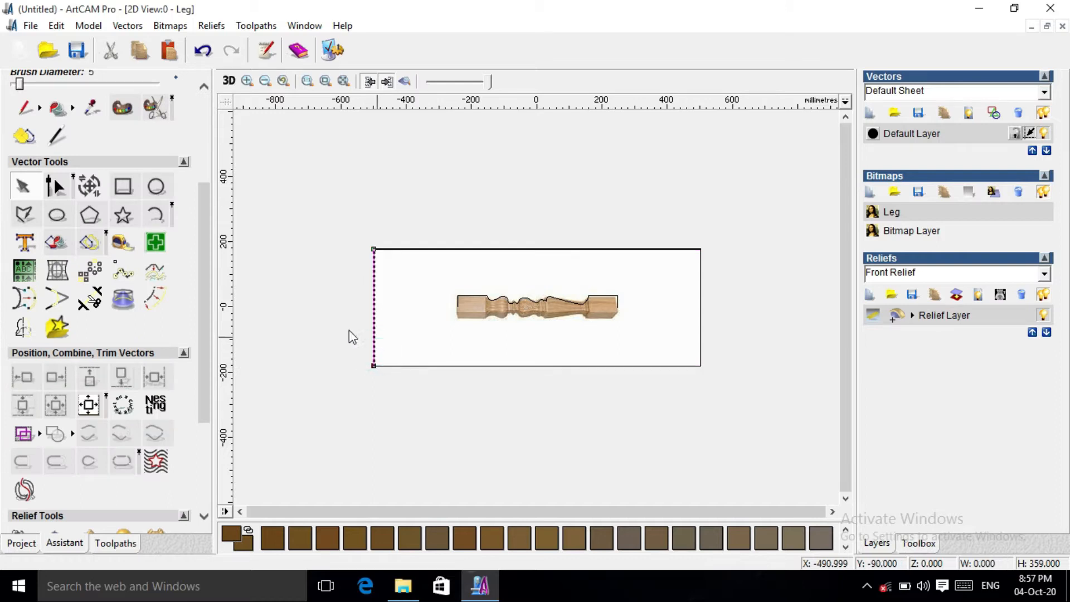
# - Offset the left vertical line by 999 mm inwards/left, and centre both vertical lines together on the page
pyautogui.click(89, 185)
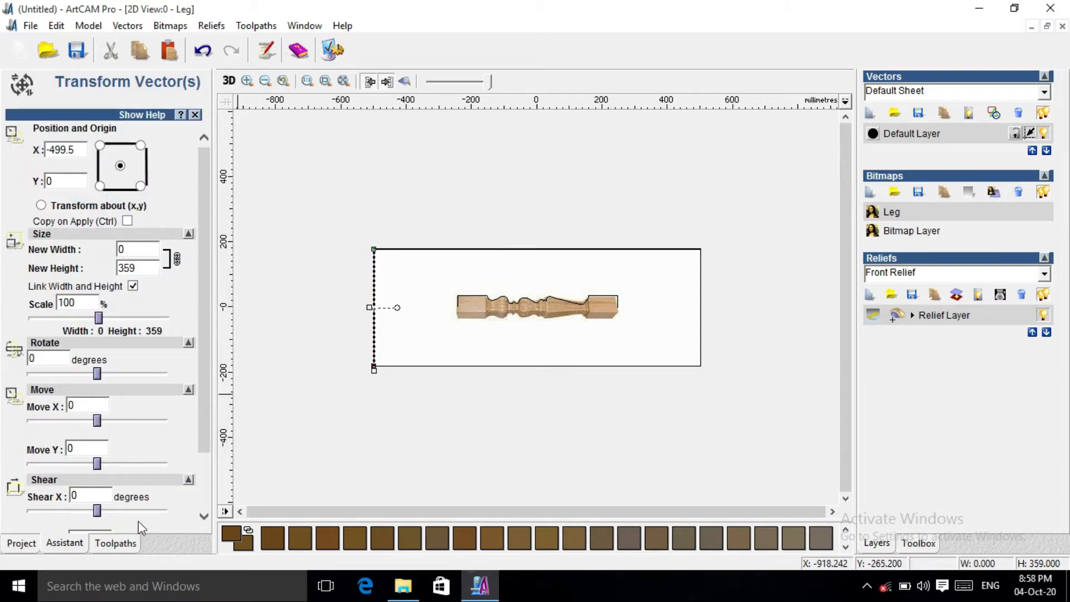
pyautogui.click(194, 114)
pyautogui.click(154, 298)
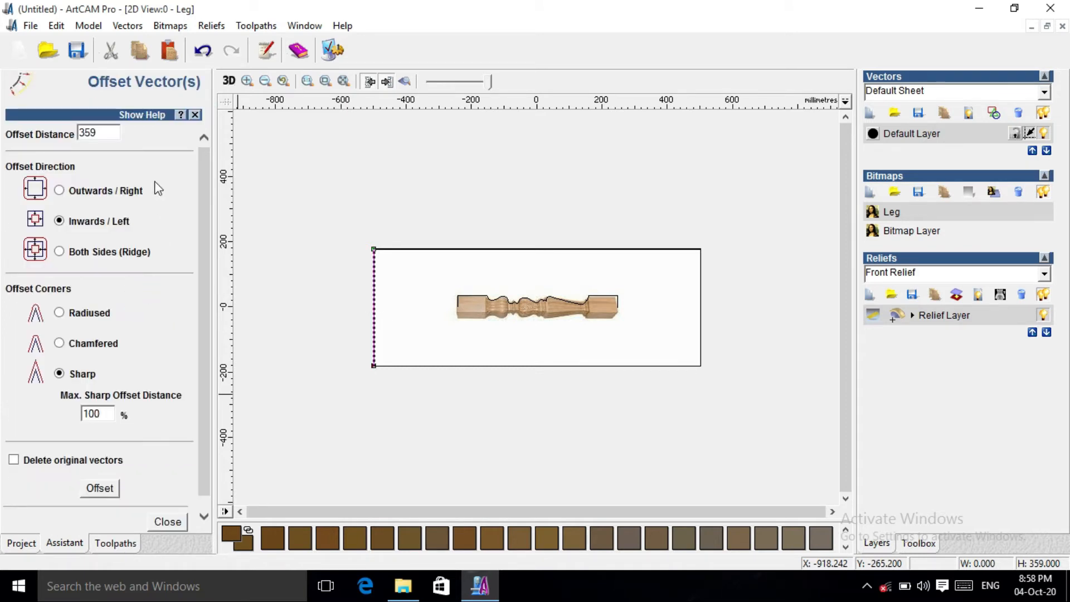
pyautogui.moveTo(100, 137); pyautogui.dragTo(75, 138)
pyautogui.click(100, 488)
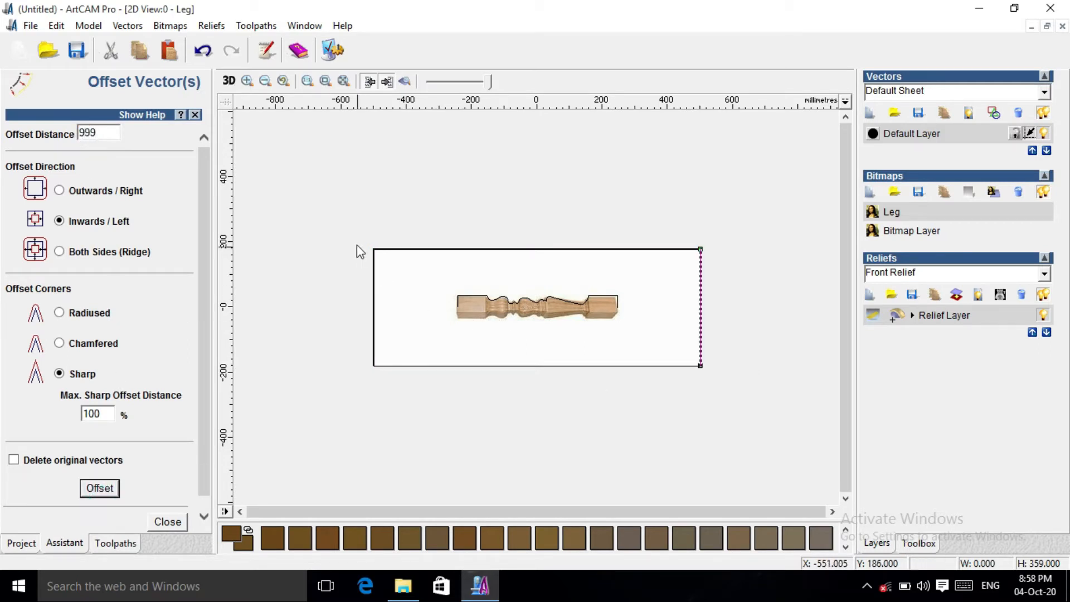
pyautogui.moveTo(350, 208); pyautogui.dragTo(406, 408)
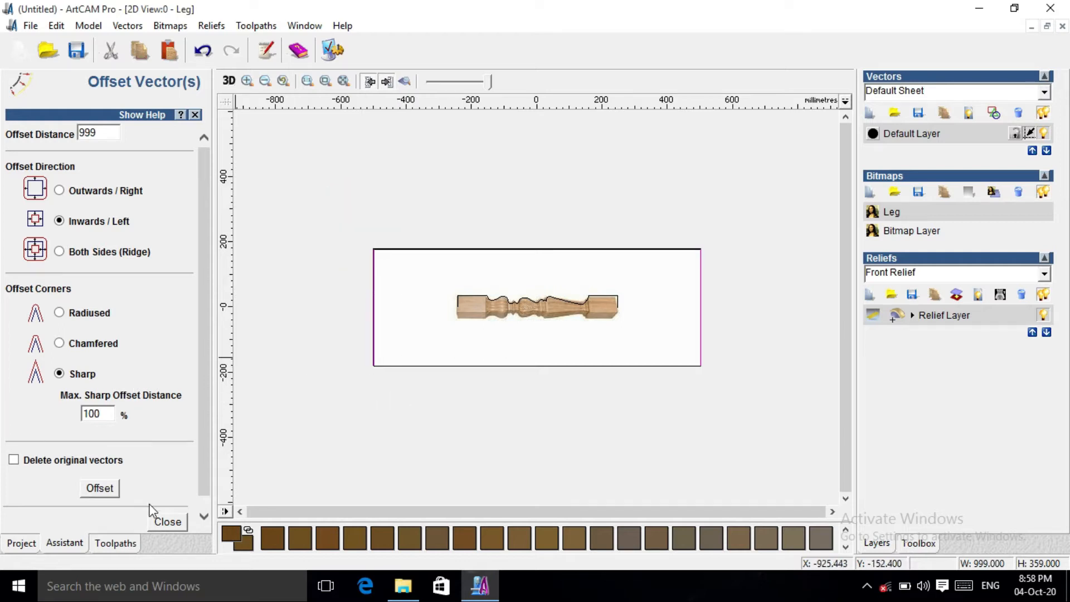
pyautogui.click(162, 524)
pyautogui.click(87, 405)
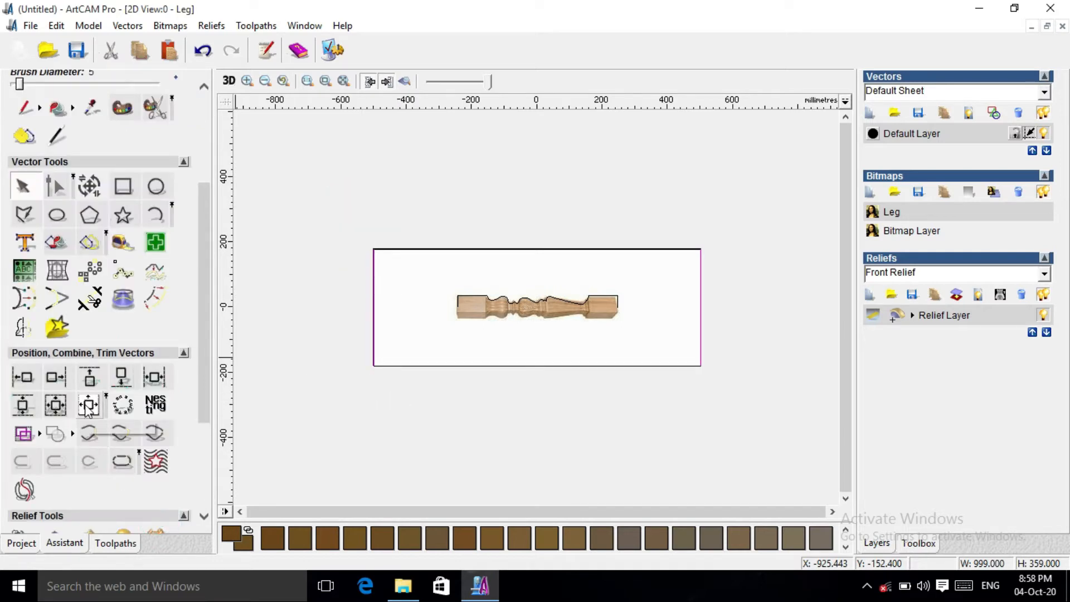
# - Scale the leg profile vector to 999 mm wide with width and height linked, and centre it on the page
pyautogui.click(564, 298)
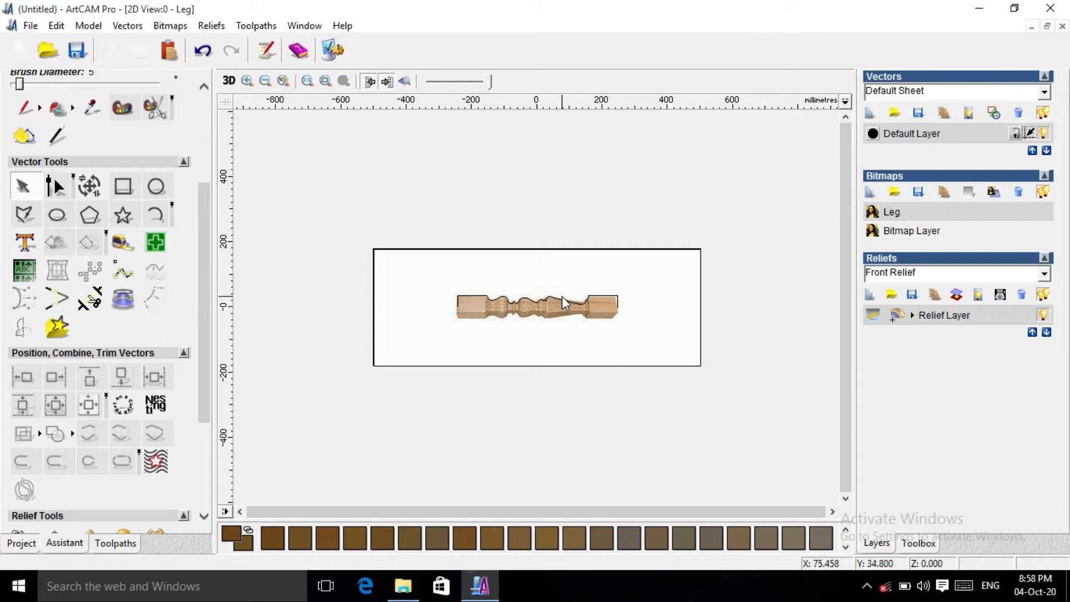
pyautogui.moveTo(562, 300); pyautogui.dragTo(528, 265)
pyautogui.click(90, 186)
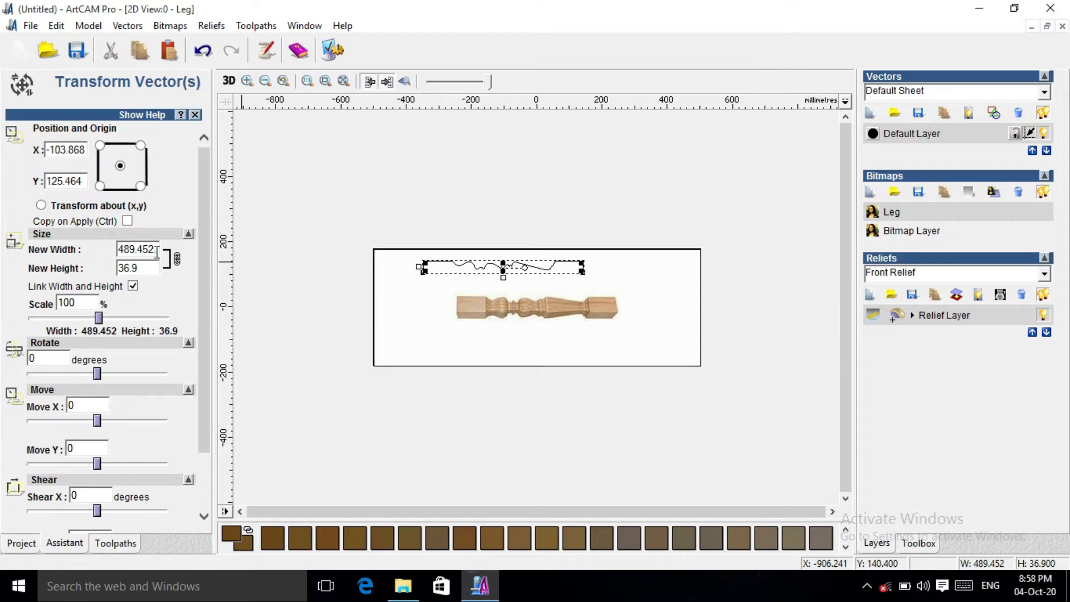
pyautogui.moveTo(157, 252); pyautogui.dragTo(100, 254)
pyautogui.write('999')
pyautogui.moveTo(201, 281); pyautogui.dragTo(210, 370)
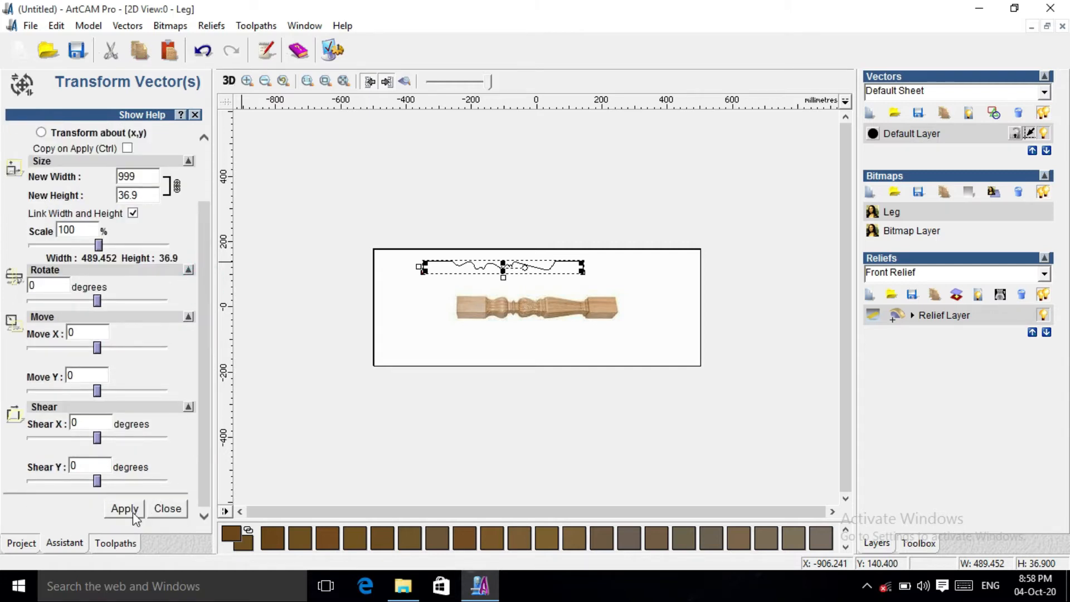
pyautogui.click(135, 510)
pyautogui.click(173, 508)
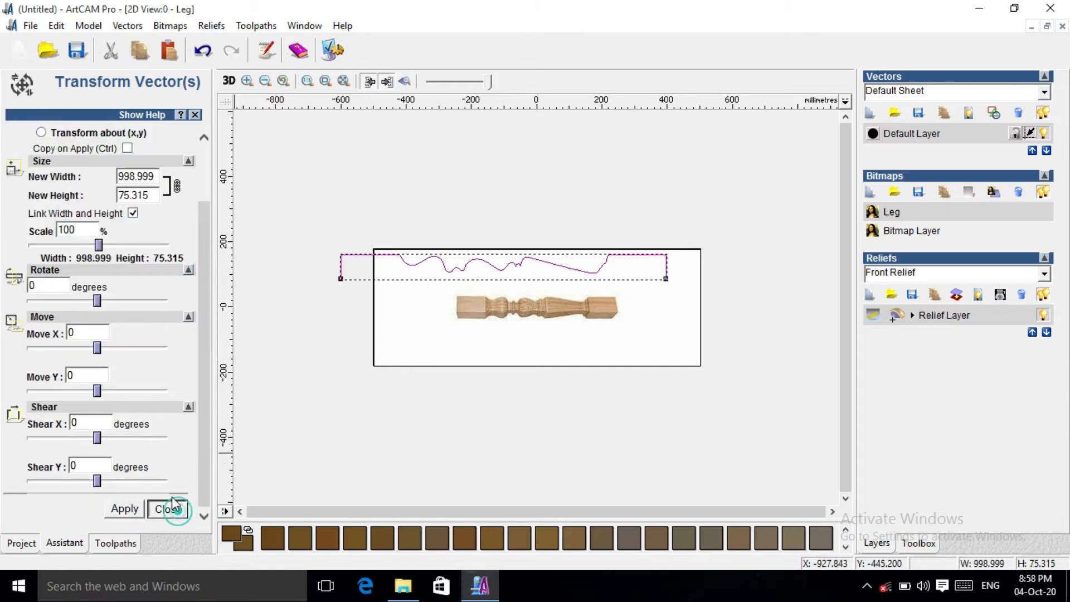
pyautogui.click(88, 404)
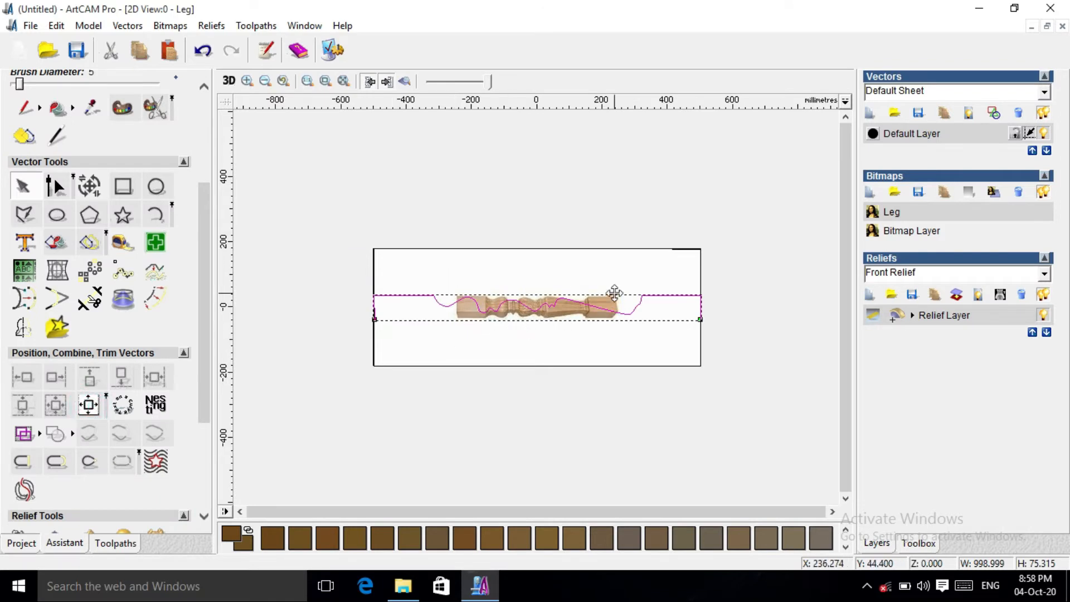
# - Draw a vertical polyline about 98 mm long, rising from the page's lower edge to the left of the leg image
pyautogui.scroll(1, 508, 307)
pyautogui.click(403, 354)
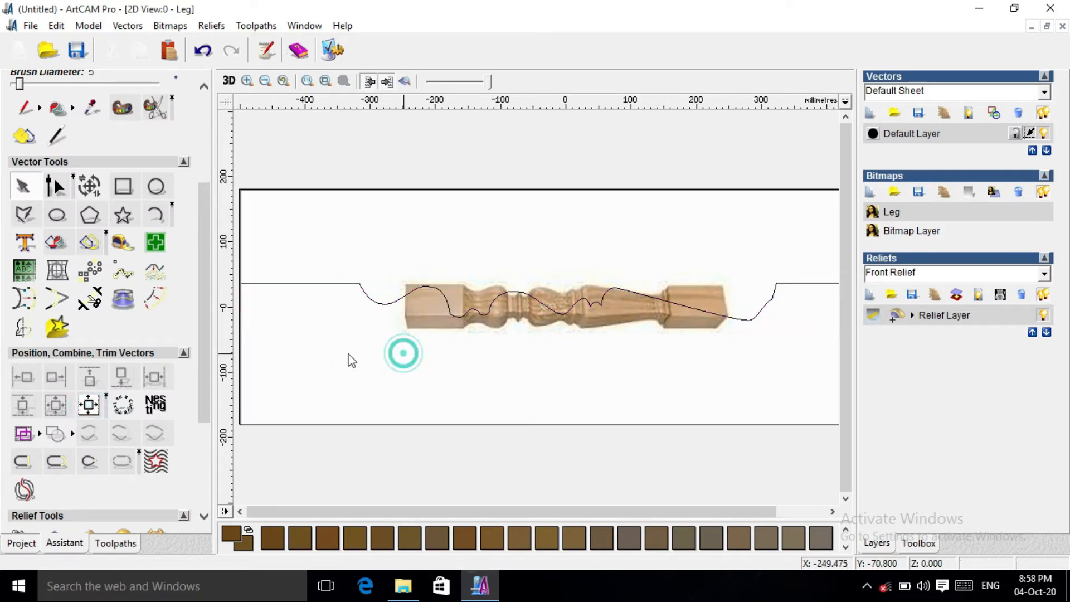
pyautogui.click(30, 217)
pyautogui.scroll(1, 311, 386)
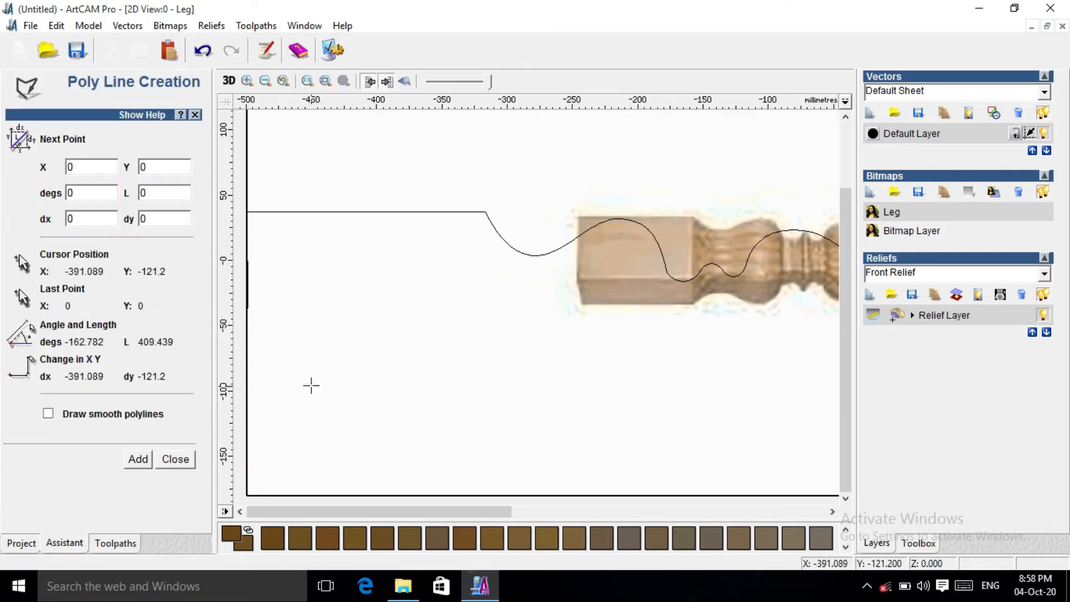
pyautogui.scroll(-1, 357, 368)
pyautogui.click(314, 360)
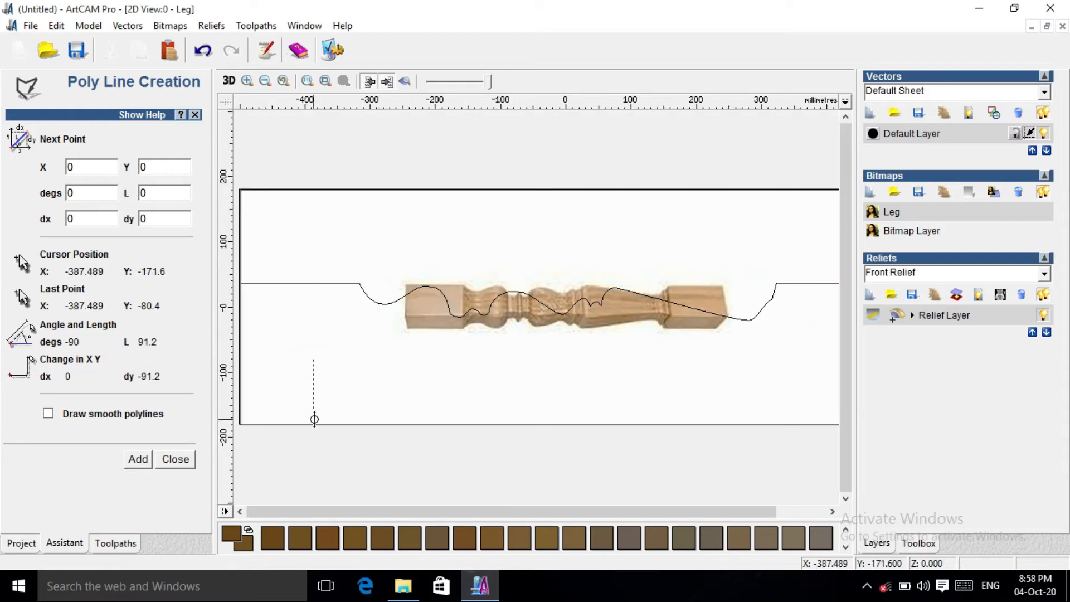
pyautogui.doubleClick(315, 424)
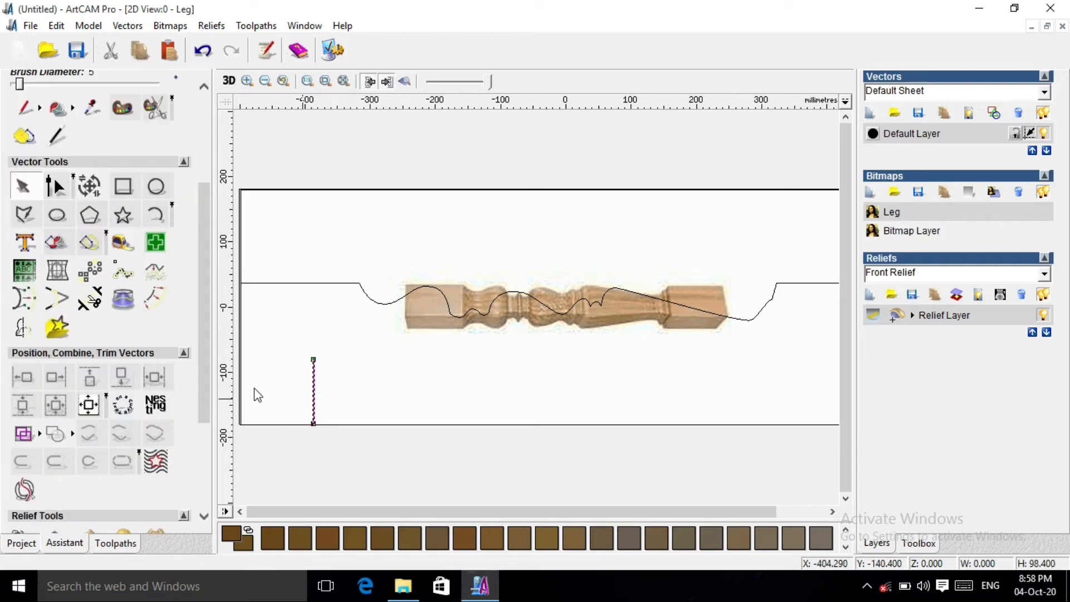
# - Set the height of the short vertical line to 90 mm
pyautogui.click(89, 186)
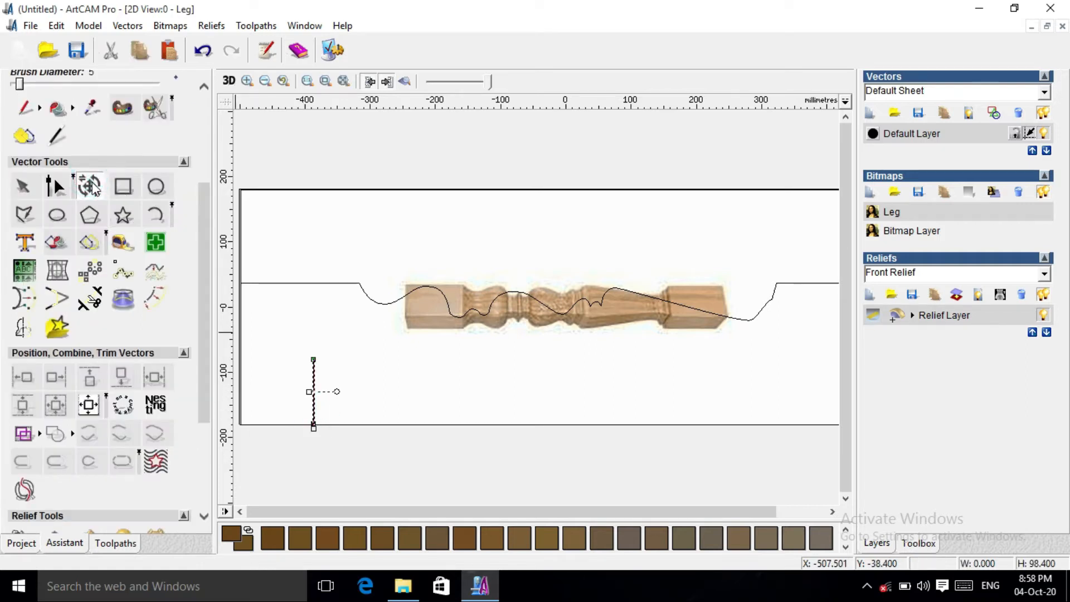
pyautogui.press('BackSpace')
pyautogui.press('BackSpace')
pyautogui.press('BackSpace')
pyautogui.write('0')
pyautogui.scroll(-3, 205, 309)
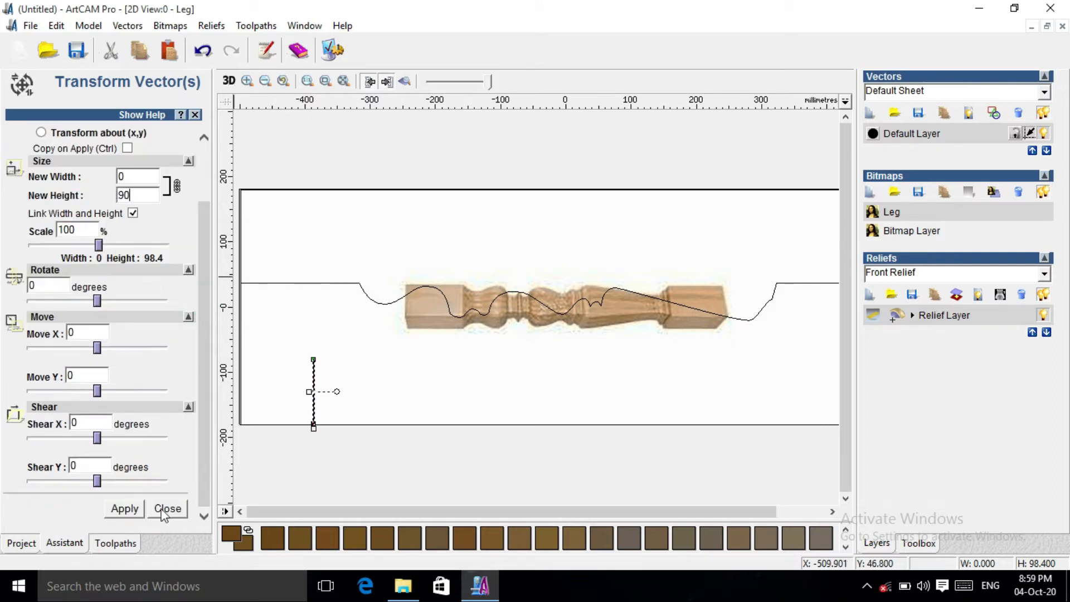
pyautogui.click(127, 509)
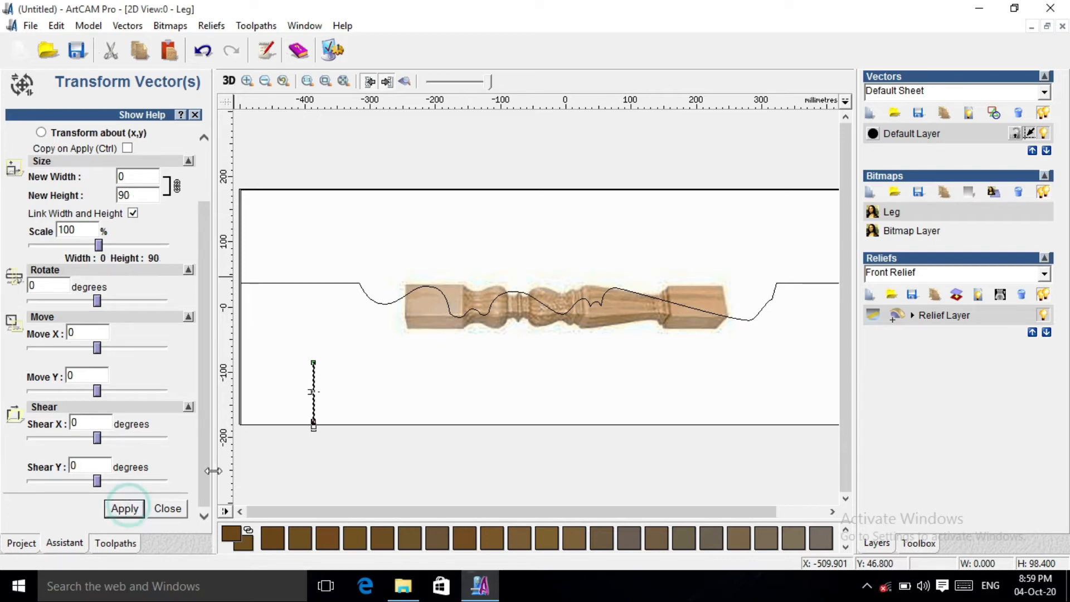
pyautogui.click(168, 509)
# - Convert the 90 mm line's span to an arc and bulge it to the left, about 27 mm wide
pyautogui.click(60, 187)
pyautogui.rightClick(313, 396)
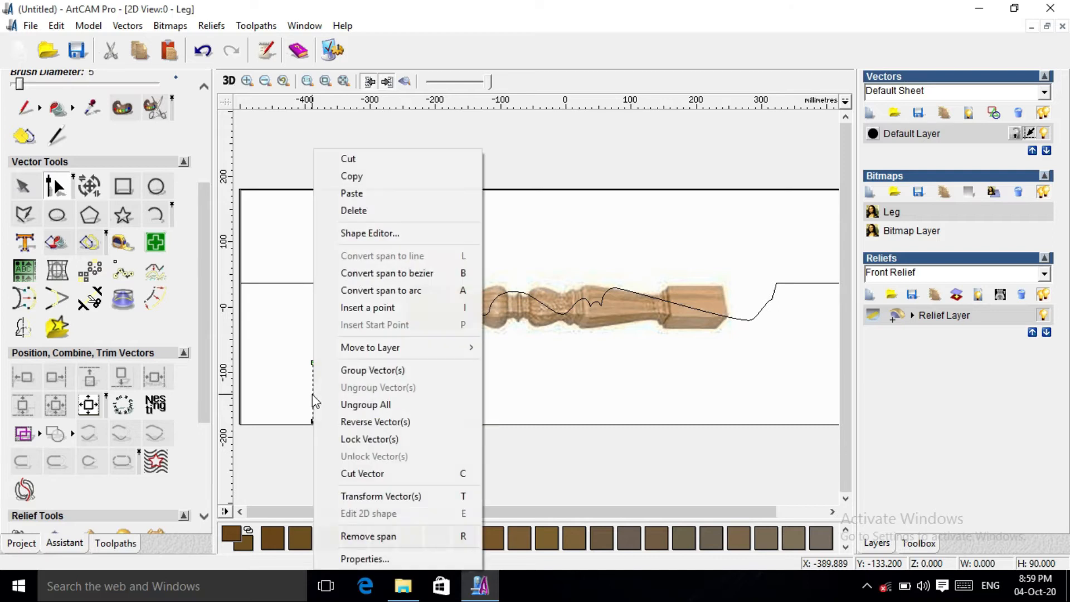
pyautogui.click(382, 290)
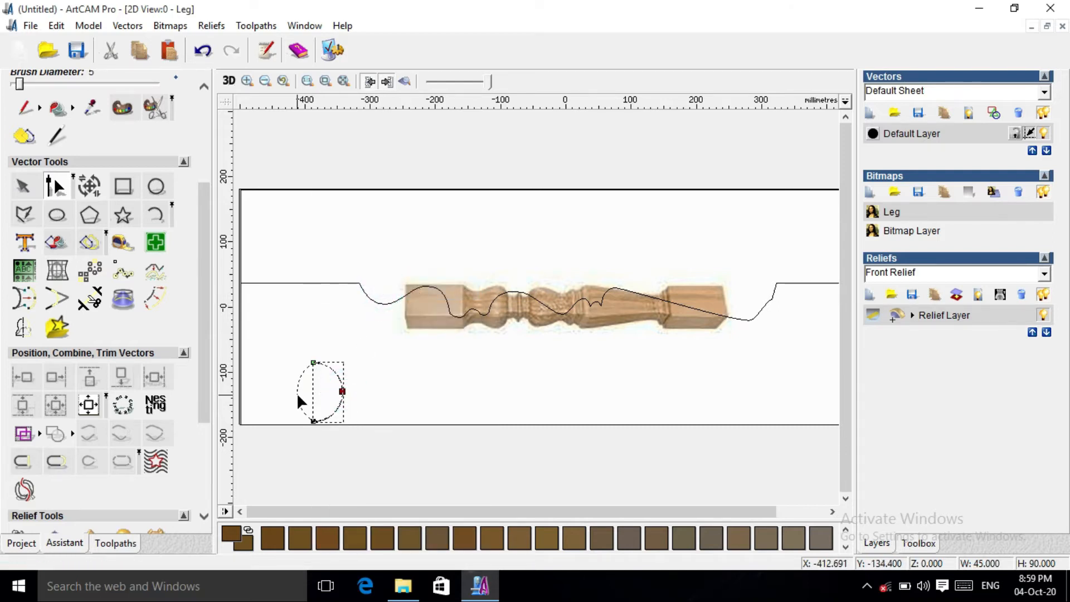
pyautogui.moveTo(342, 391); pyautogui.dragTo(296, 392)
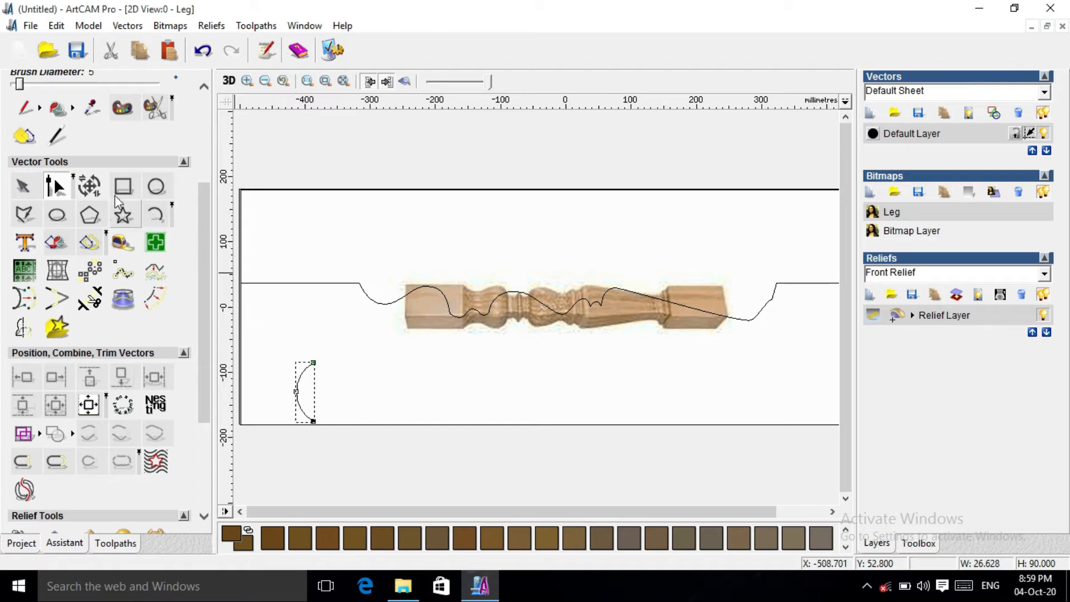
# - Unlink the arc's width and height and try to set its width to 21 mm
pyautogui.click(95, 186)
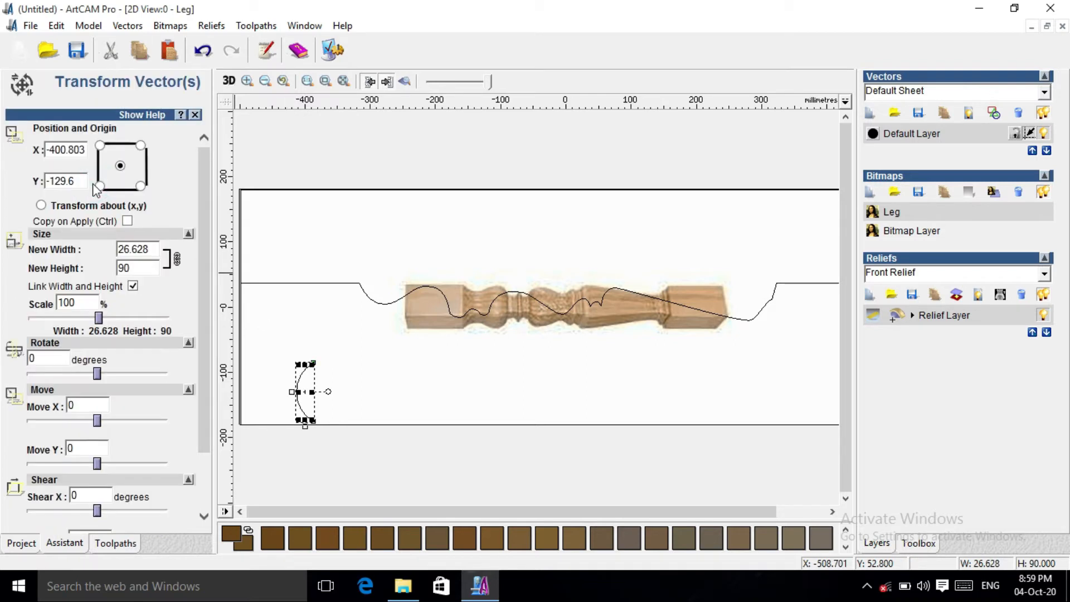
pyautogui.click(133, 287)
pyautogui.moveTo(185, 249); pyautogui.dragTo(146, 249)
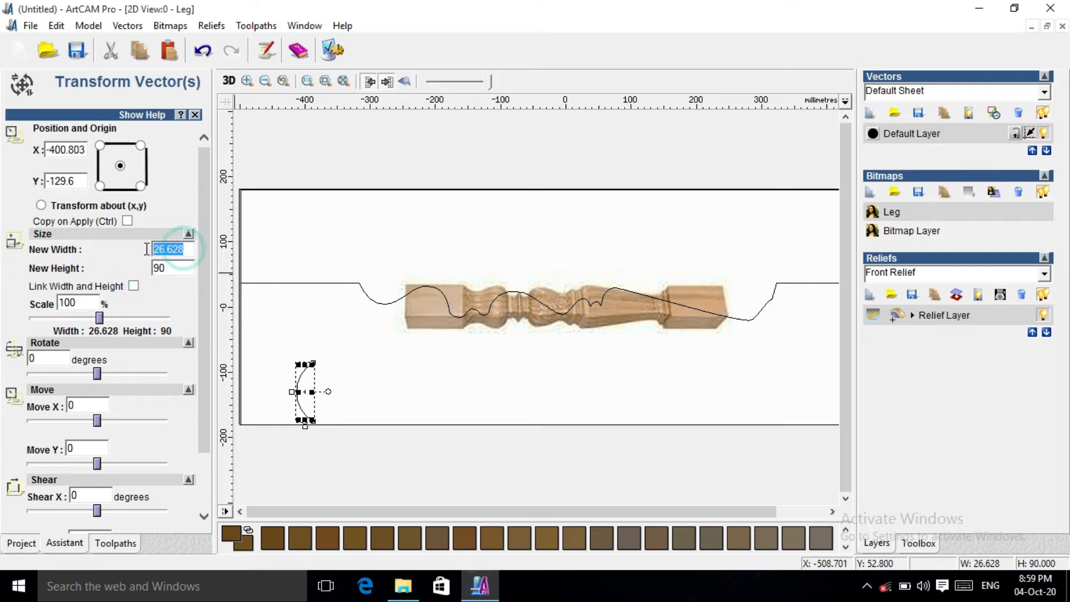
pyautogui.write('21')
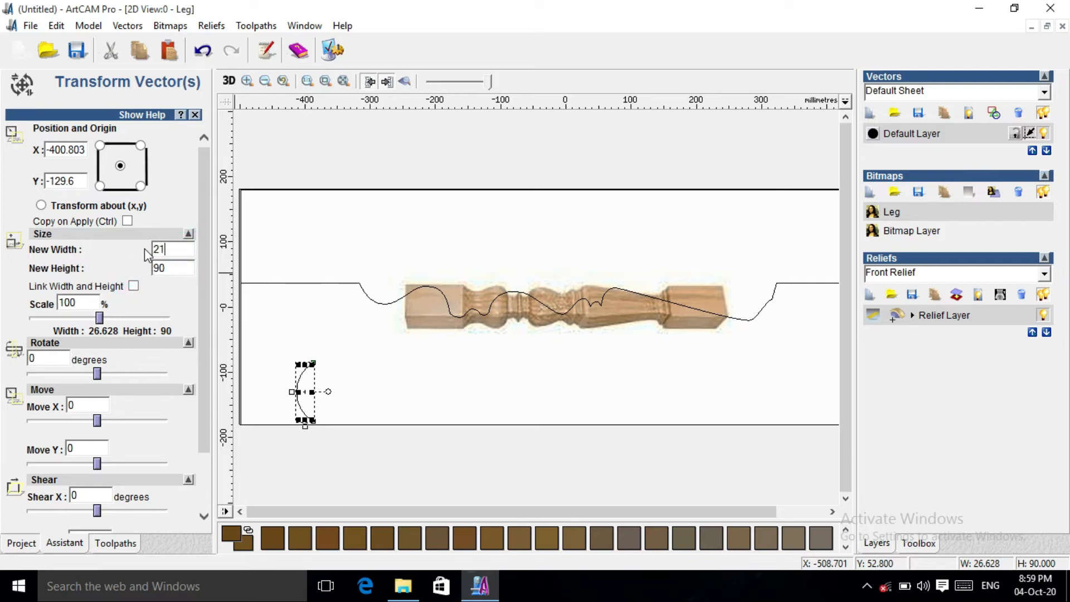
pyautogui.moveTo(202, 261); pyautogui.dragTo(141, 443)
pyautogui.click(124, 509)
pyautogui.click(167, 507)
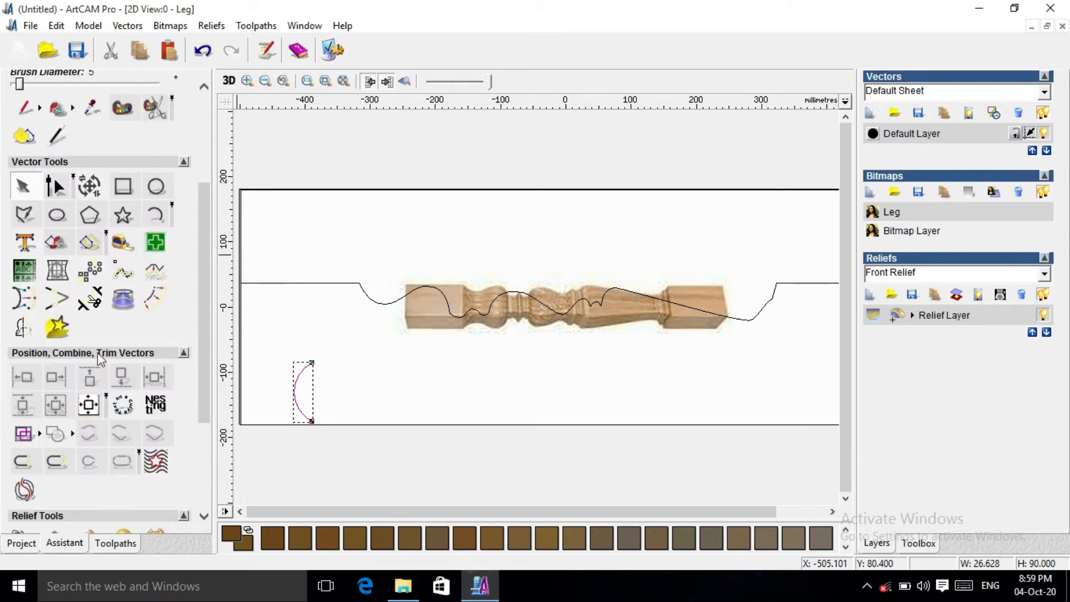
# - Block copy the arc into 1 column and 4 rows with 0 gaps, and select all the arcs
pyautogui.click(97, 271)
pyautogui.click(44, 259)
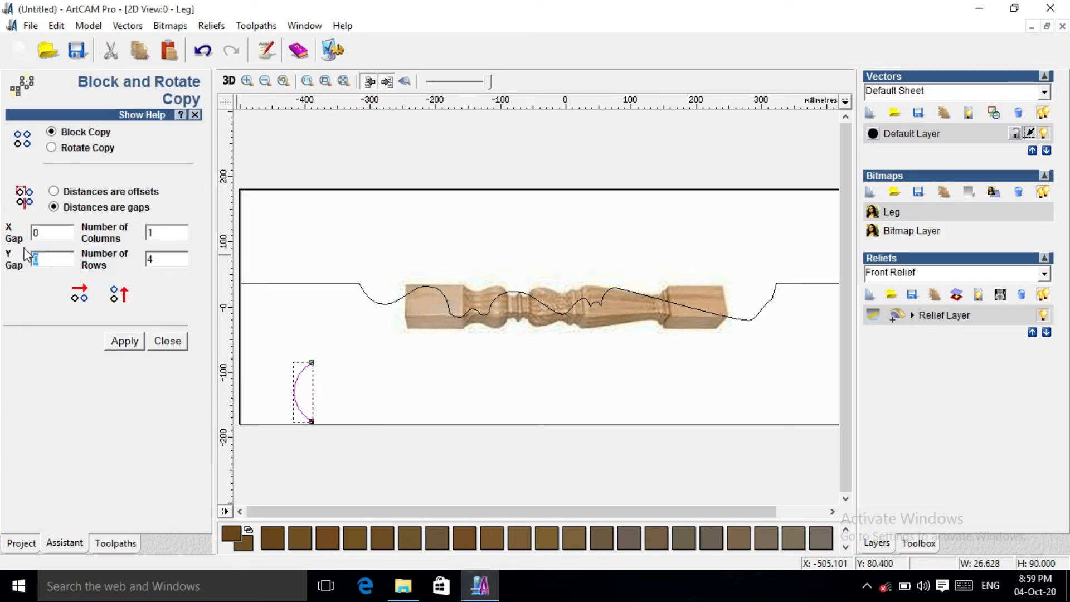
pyautogui.write('4')
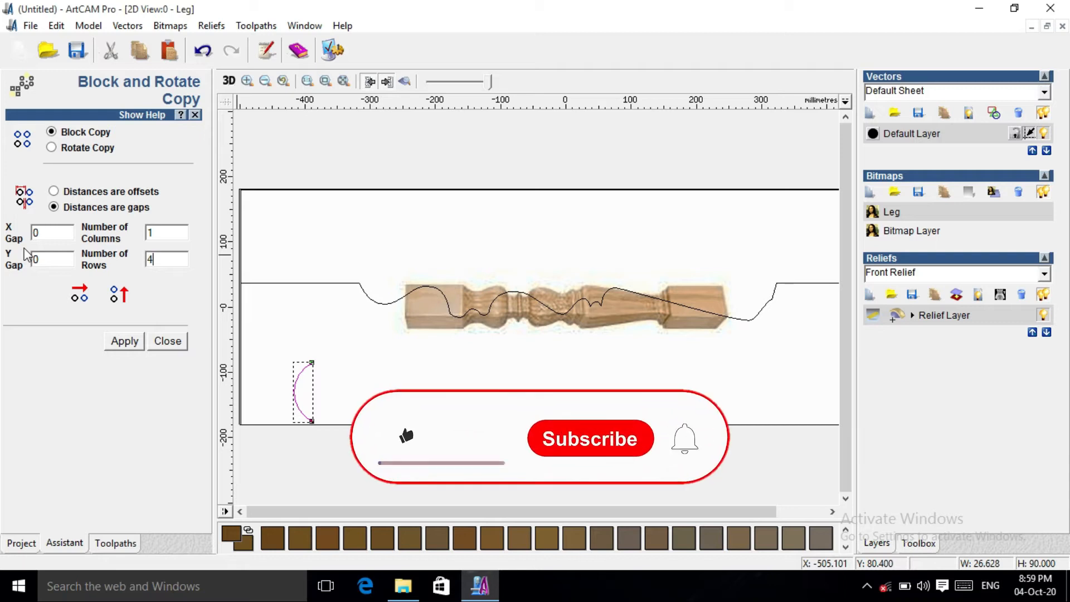
pyautogui.click(125, 341)
pyautogui.moveTo(275, 156); pyautogui.dragTo(345, 485)
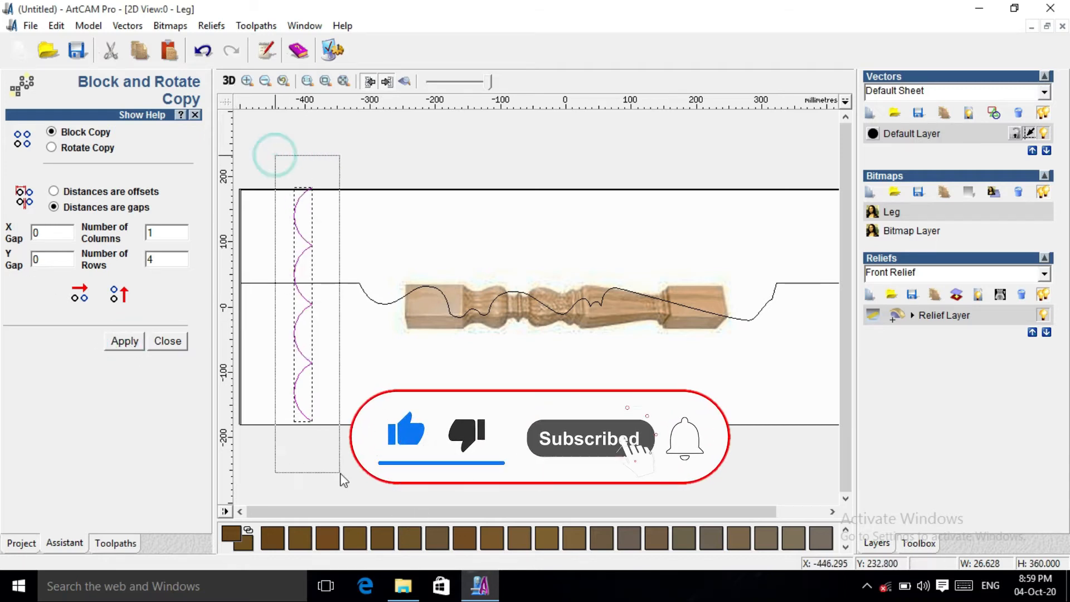
pyautogui.click(180, 342)
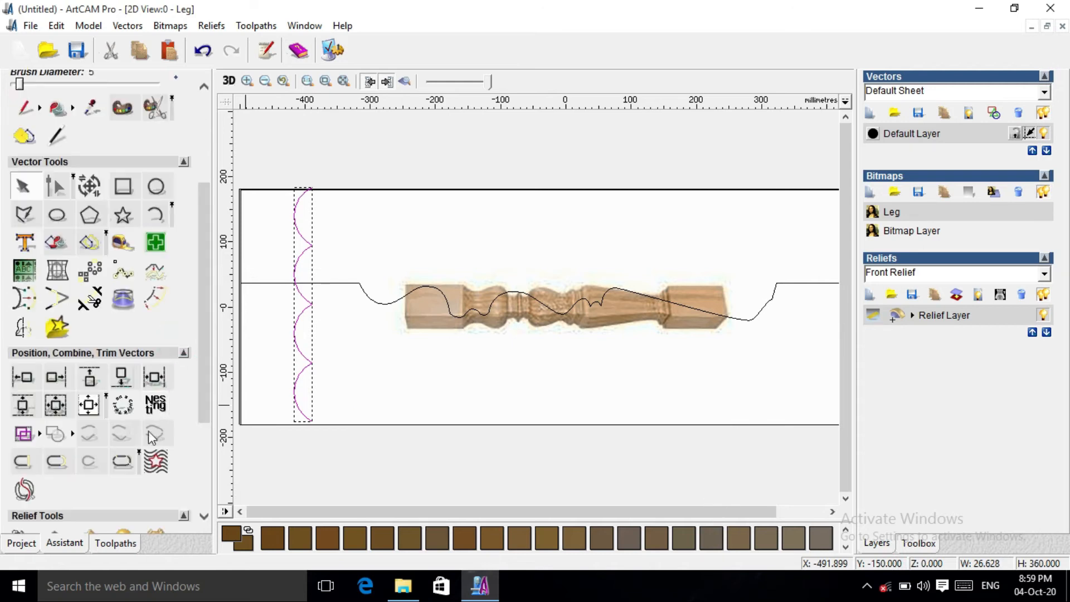
# - Join the four stacked arcs into a single vector with a 0.01 tolerance
pyautogui.click(122, 461)
pyautogui.click(182, 274)
pyautogui.click(312, 298)
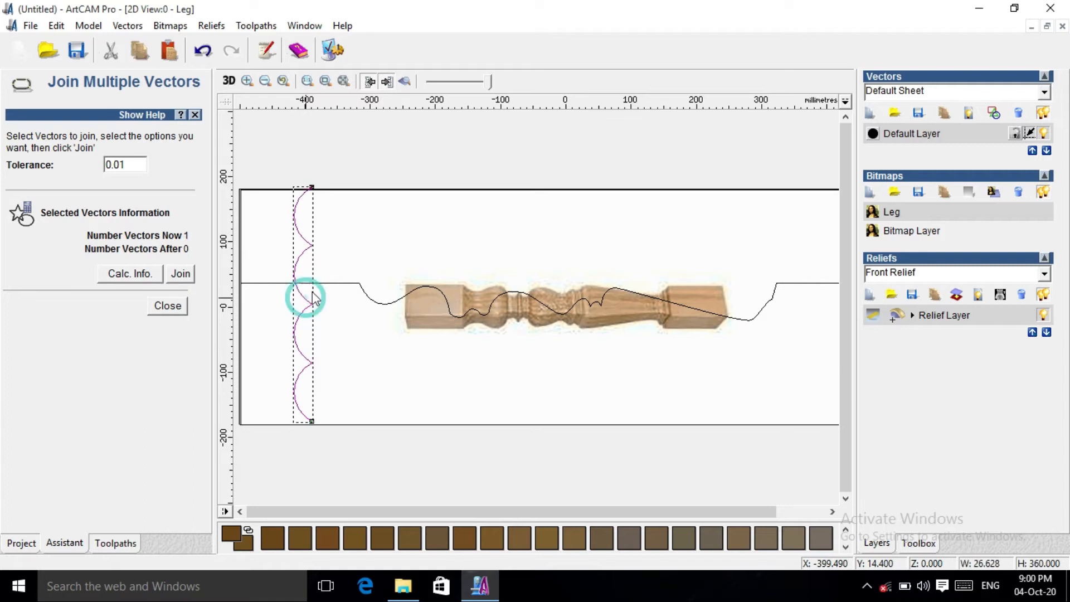
pyautogui.click(167, 305)
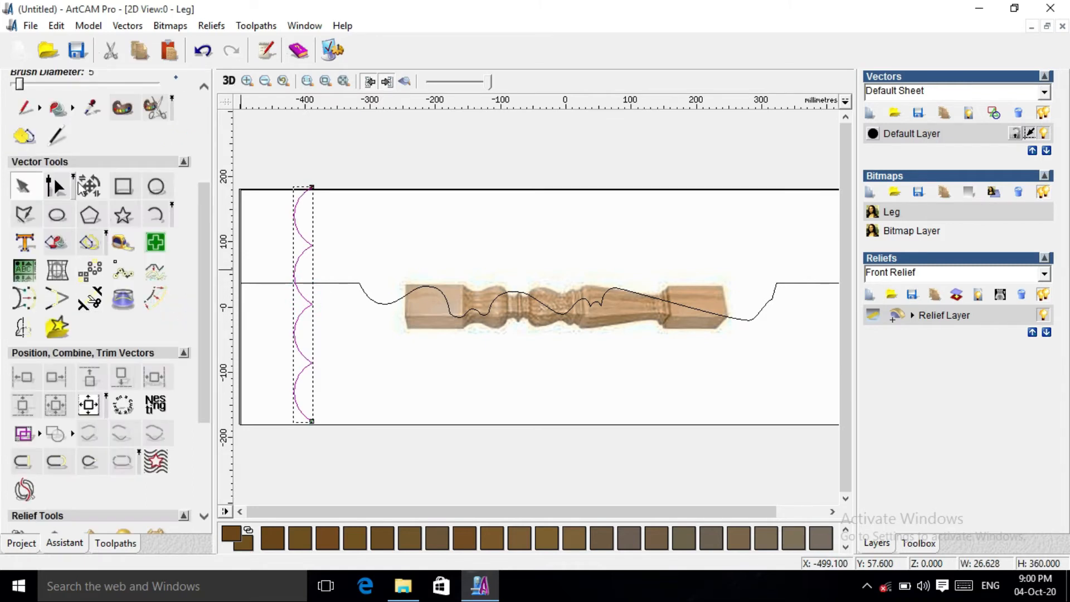
# - Set the height of the joined arc vector to 359 mm with width and height linked
pyautogui.click(89, 186)
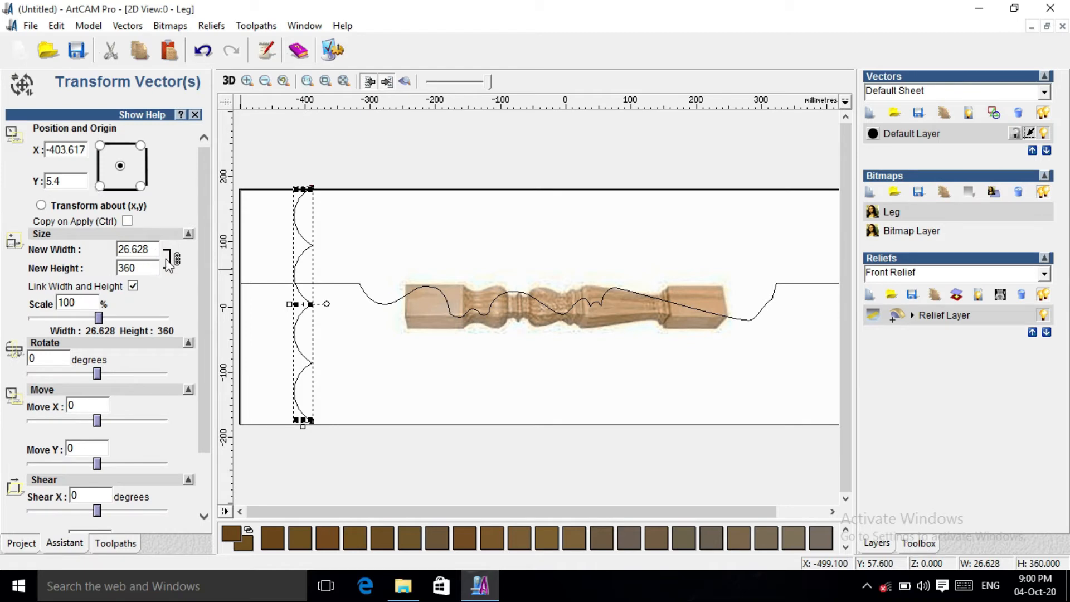
pyautogui.doubleClick(143, 269)
pyautogui.write('359')
pyautogui.moveTo(206, 294); pyautogui.dragTo(203, 411)
pyautogui.click(123, 508)
pyautogui.click(457, 246)
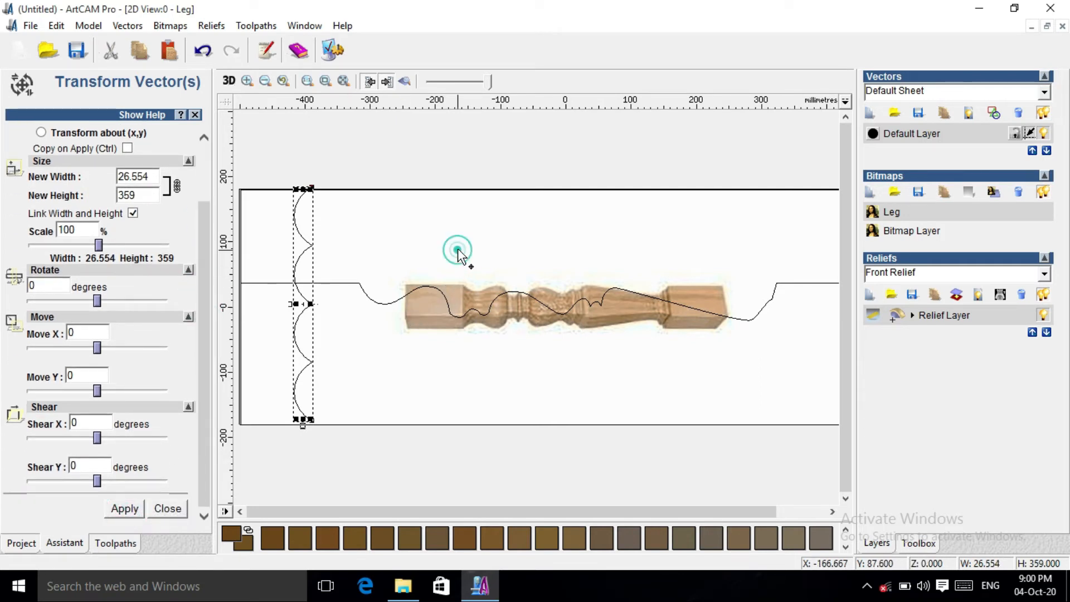
pyautogui.scroll(-1, 446, 237)
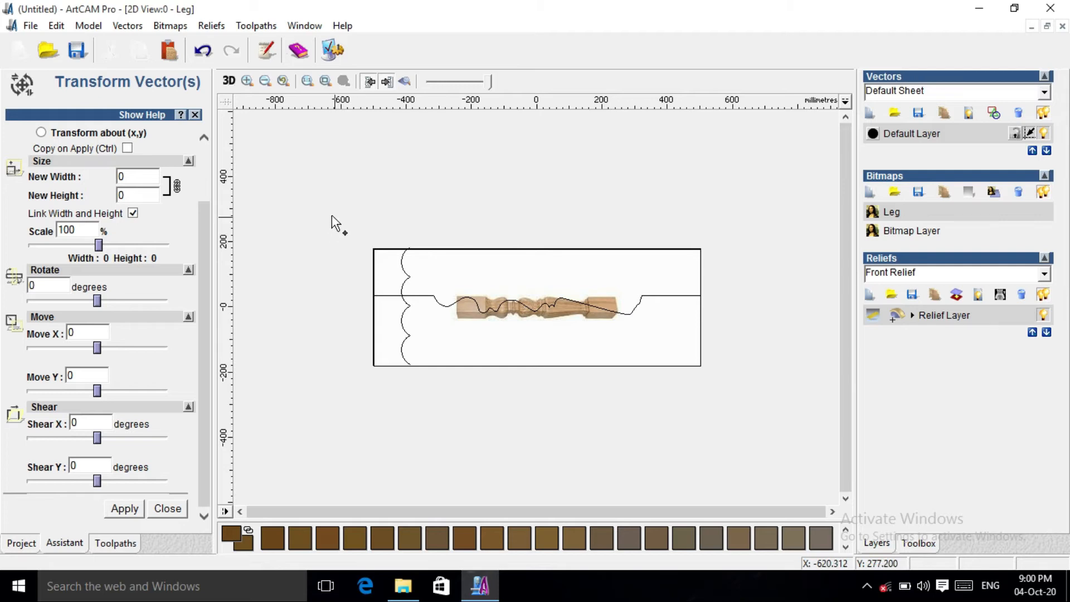
pyautogui.click(195, 114)
# - Start a Two Rail Sweep with the upper border line as top drive rail and the lower border line as bottom drive rail
pyautogui.moveTo(304, 209); pyautogui.dragTo(771, 270)
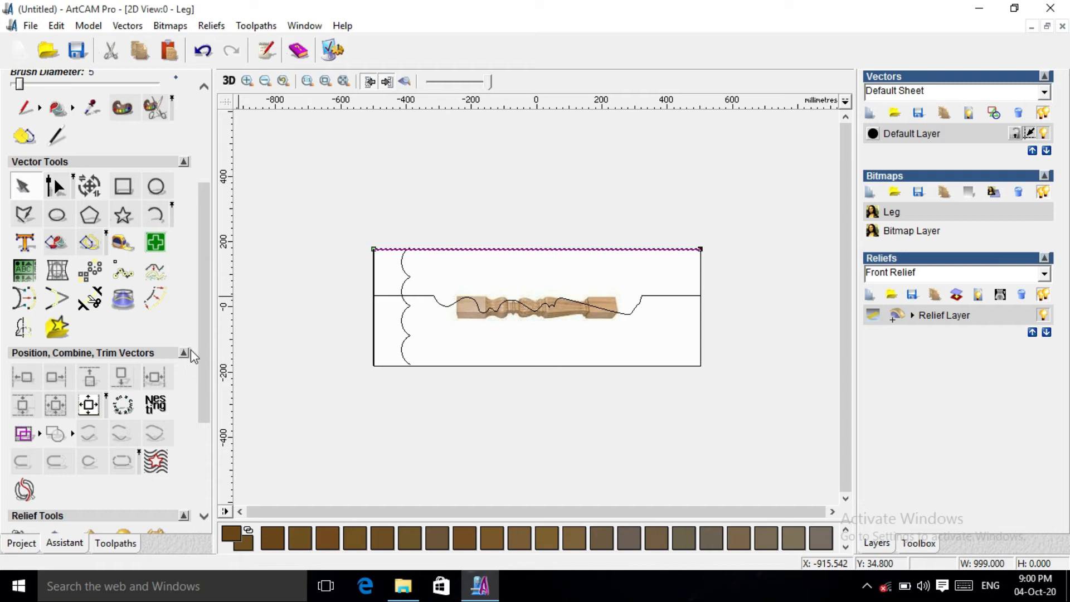
pyautogui.moveTo(204, 340); pyautogui.dragTo(199, 452)
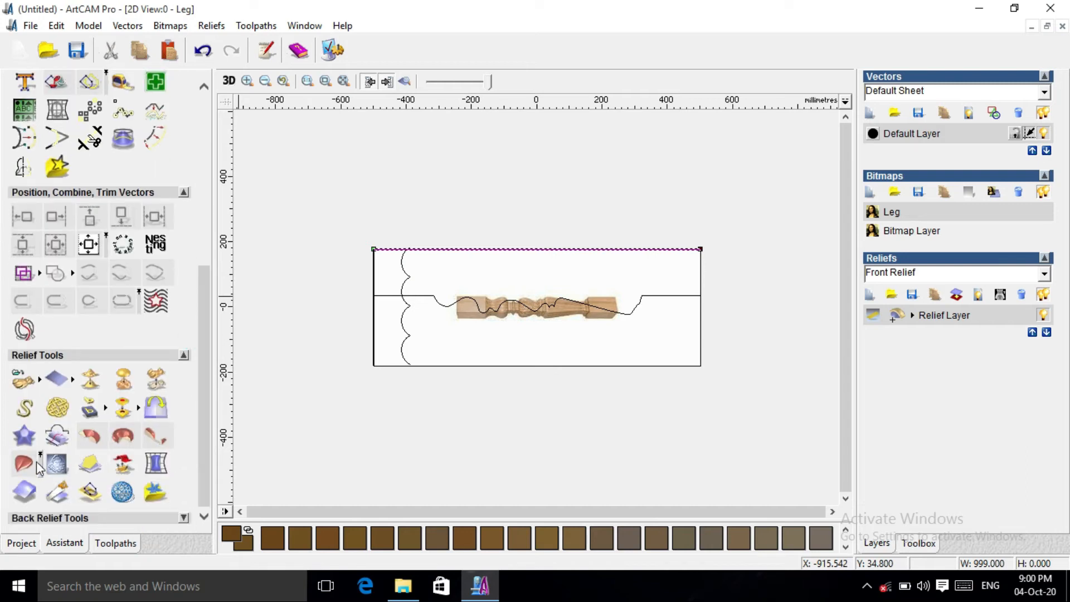
pyautogui.click(22, 465)
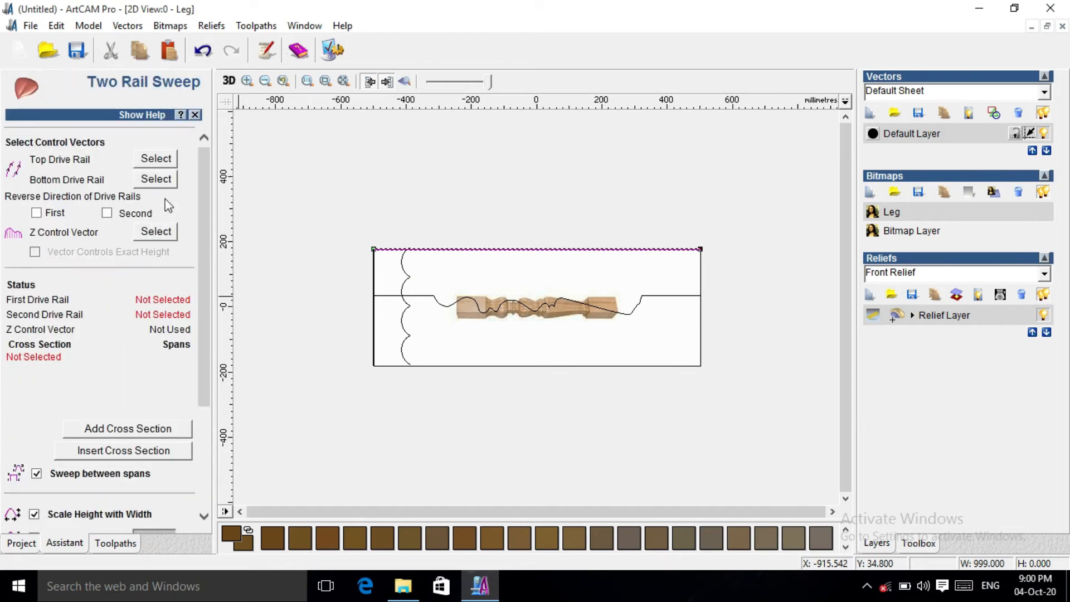
pyautogui.click(156, 158)
pyautogui.moveTo(349, 350); pyautogui.dragTo(732, 400)
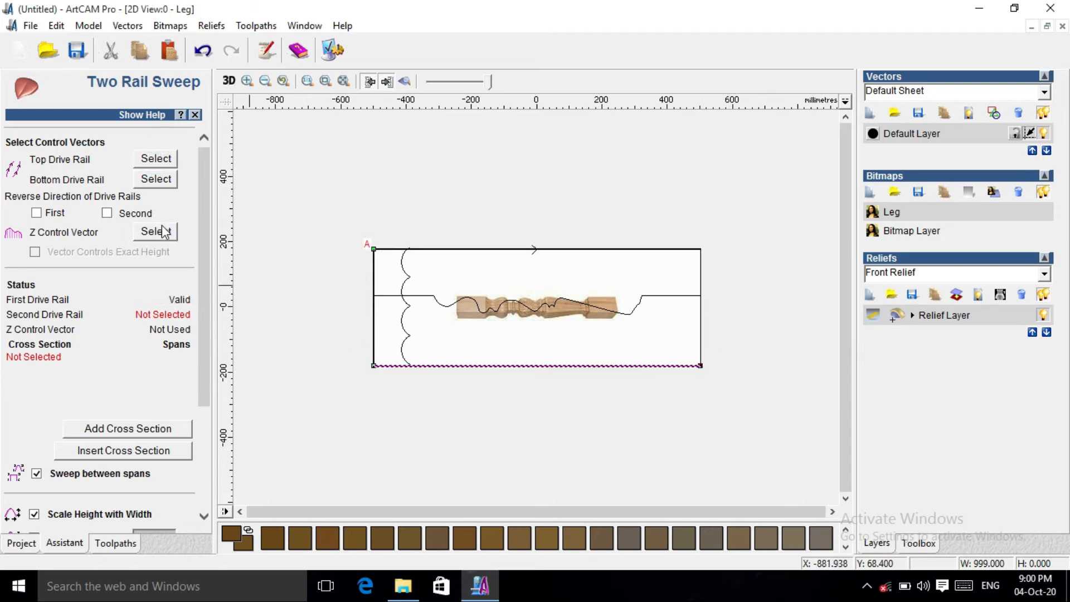
pyautogui.click(156, 179)
# - Add the joined arc vector as the sweep's cross section, calculate the relief and preview it in the 2D view
pyautogui.click(411, 292)
pyautogui.click(128, 429)
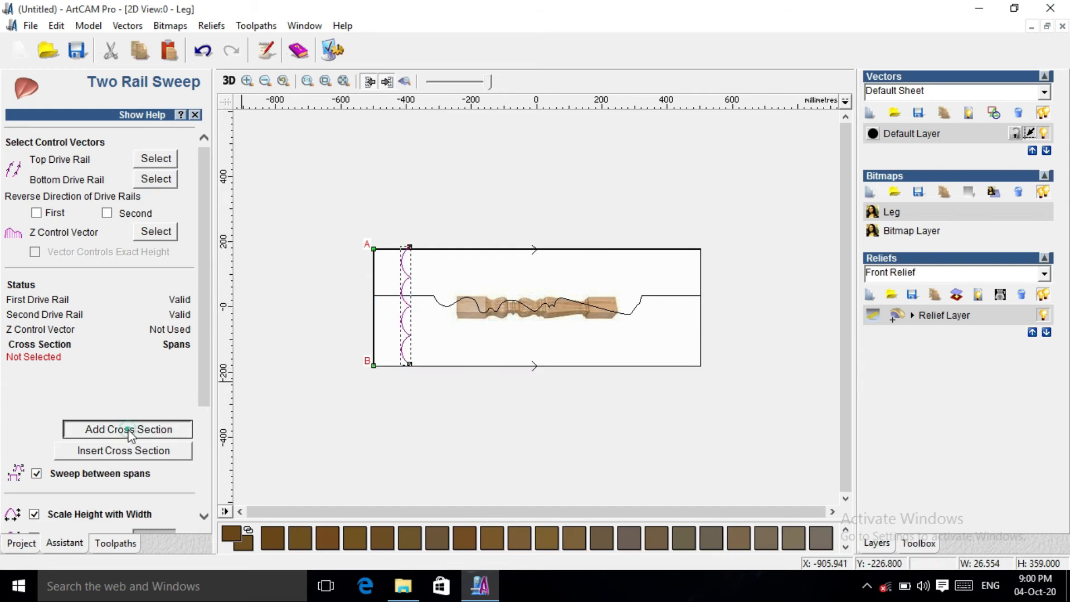
pyautogui.moveTo(207, 309); pyautogui.dragTo(204, 453)
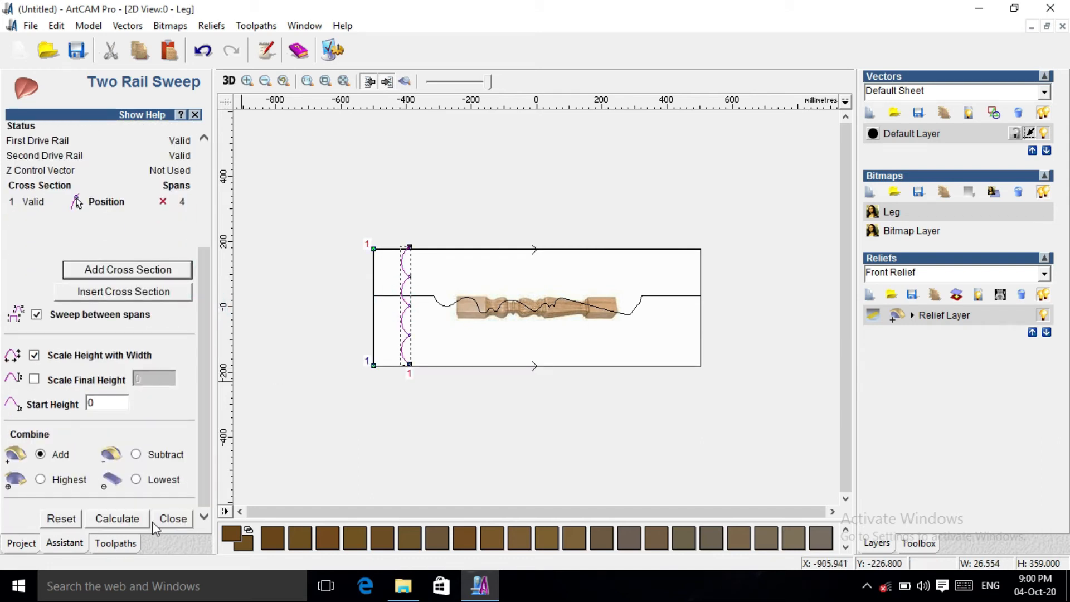
pyautogui.click(134, 522)
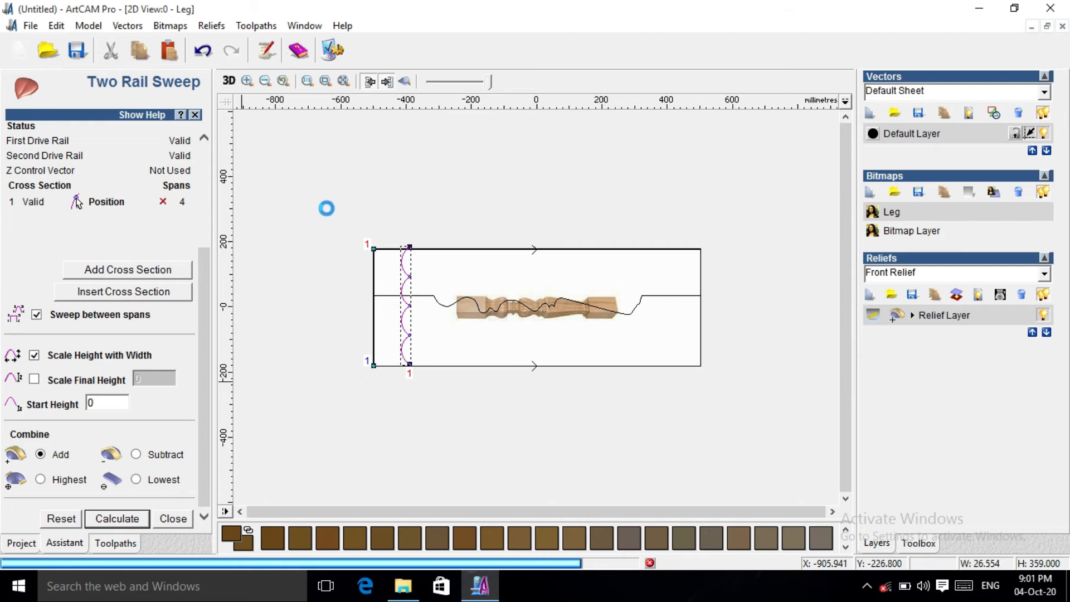
pyautogui.click(195, 115)
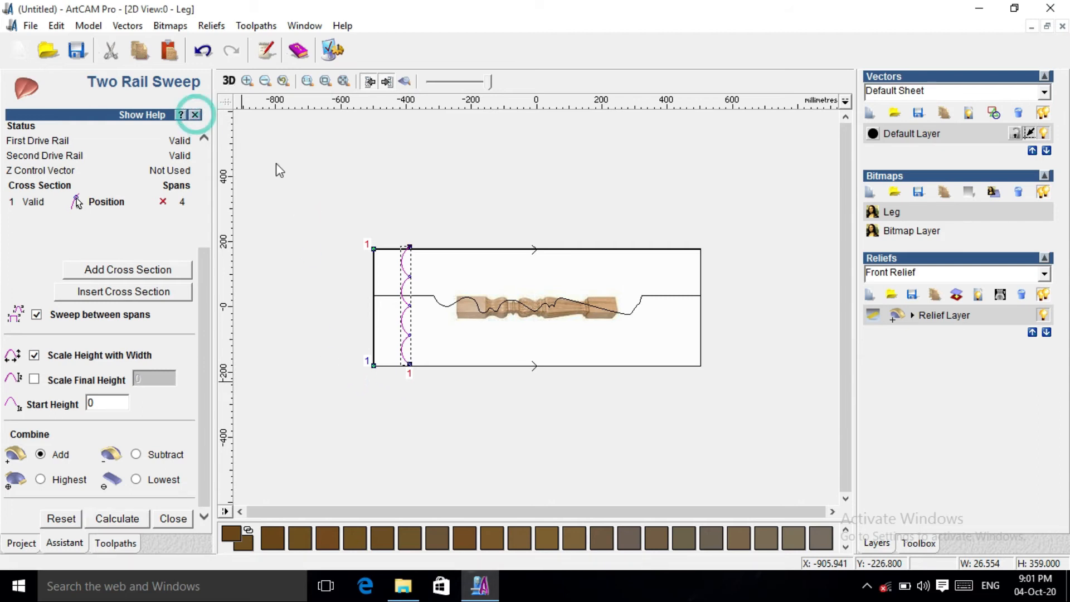
pyautogui.click(365, 228)
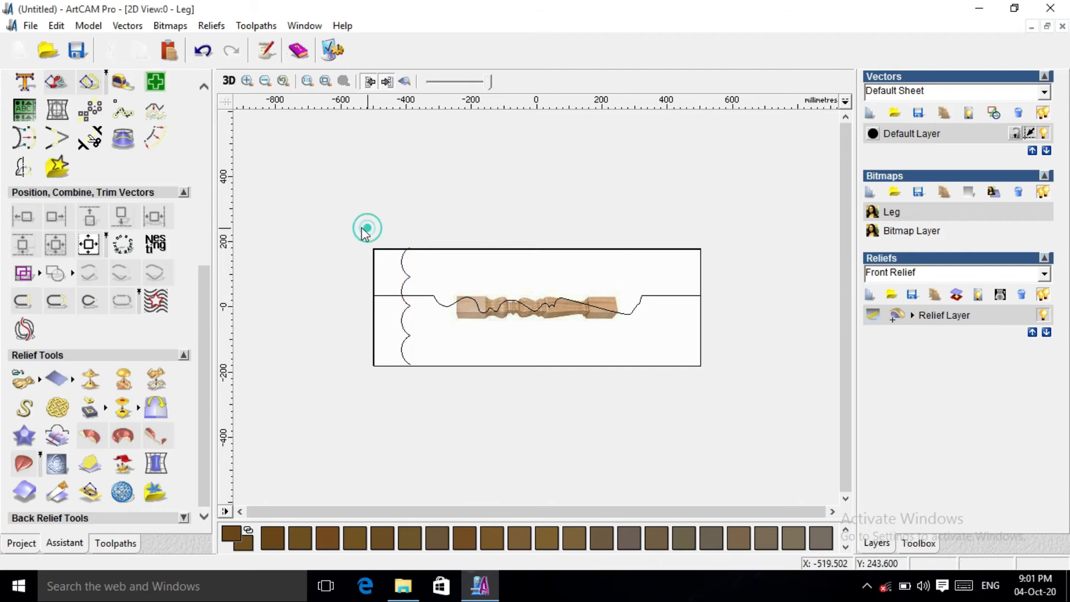
pyautogui.click(406, 82)
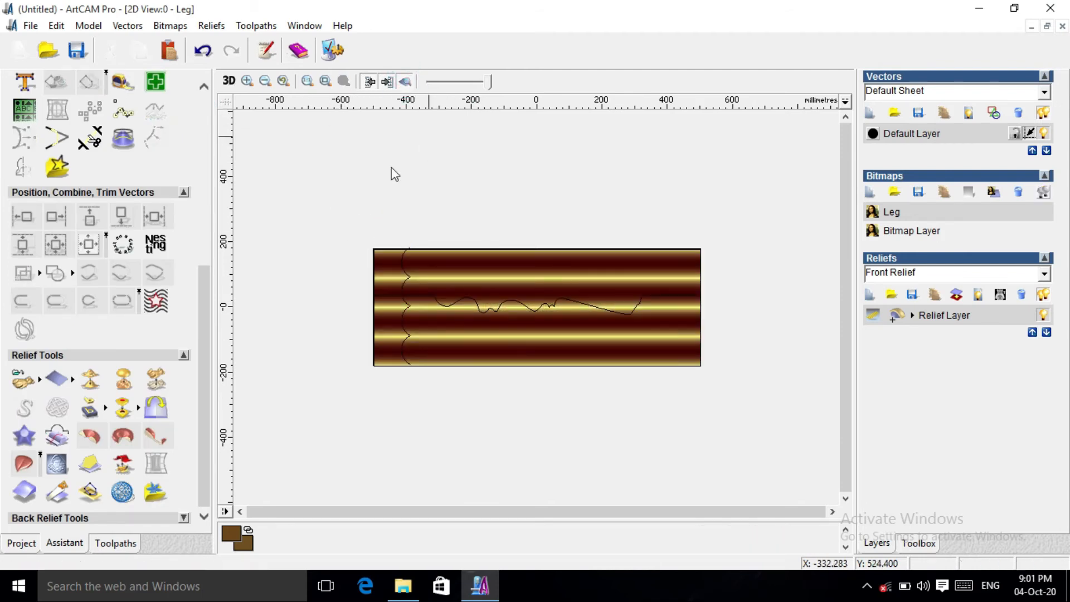
# - Start another Two Rail Sweep using the left border line as top drive rail and the right border line as bottom drive rail
pyautogui.moveTo(333, 191); pyautogui.dragTo(391, 400)
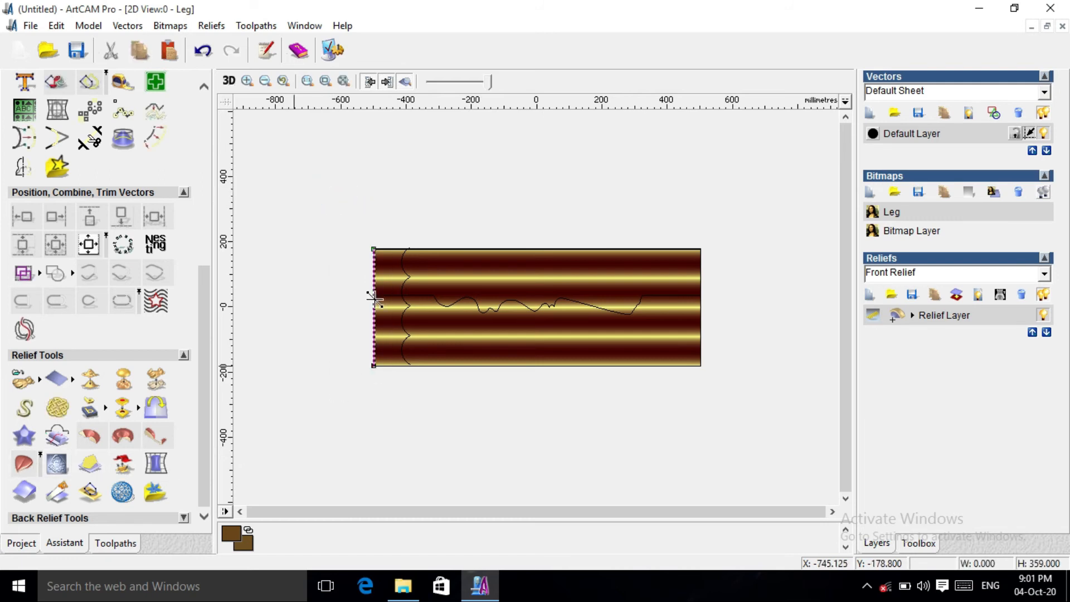
pyautogui.click(22, 465)
pyautogui.click(155, 159)
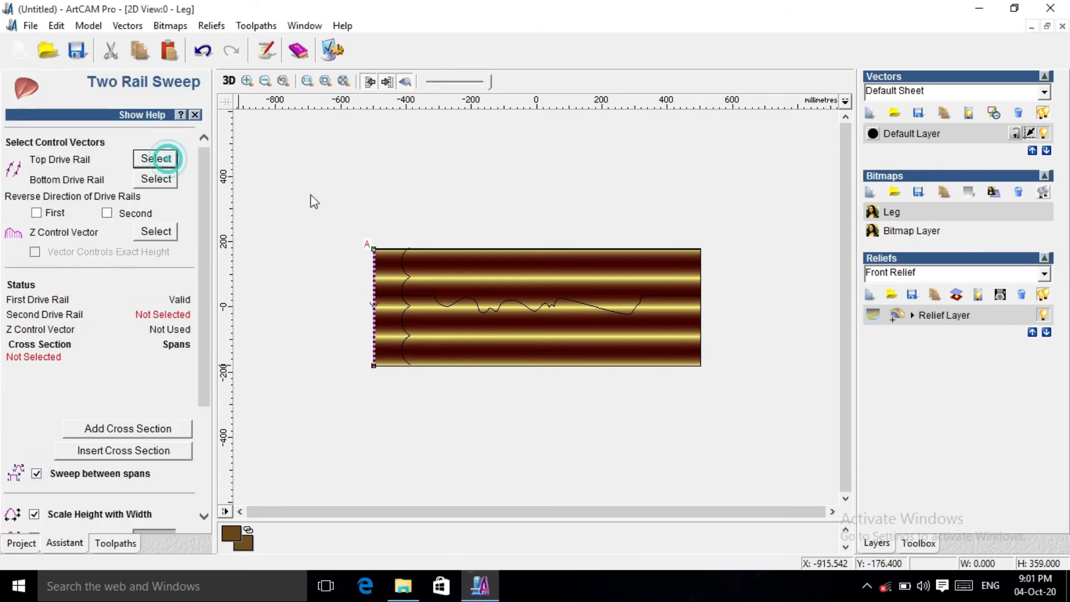
pyautogui.moveTo(693, 221); pyautogui.dragTo(743, 402)
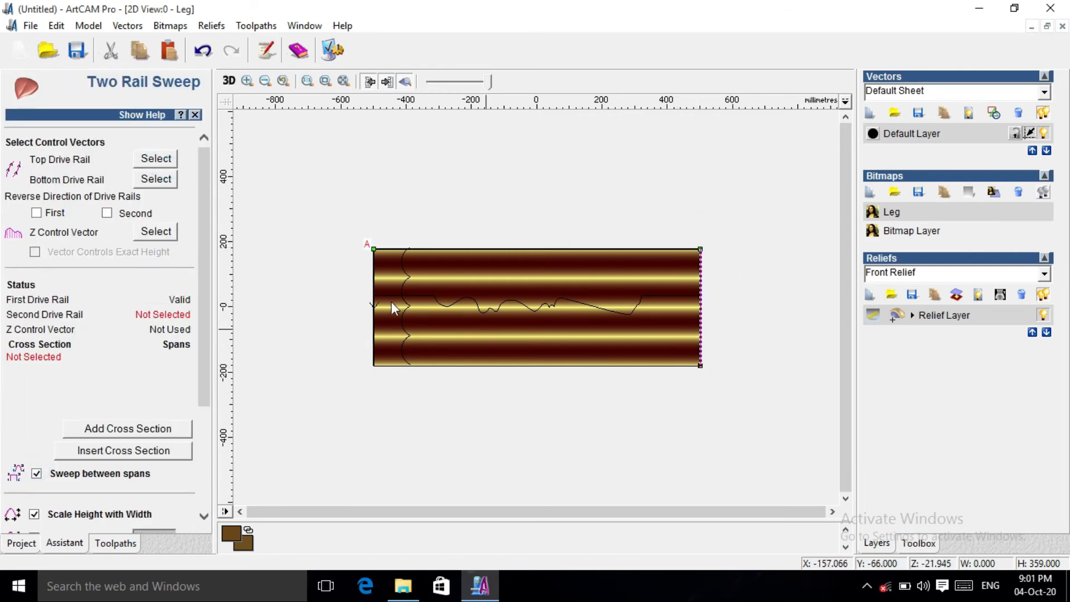
pyautogui.click(158, 179)
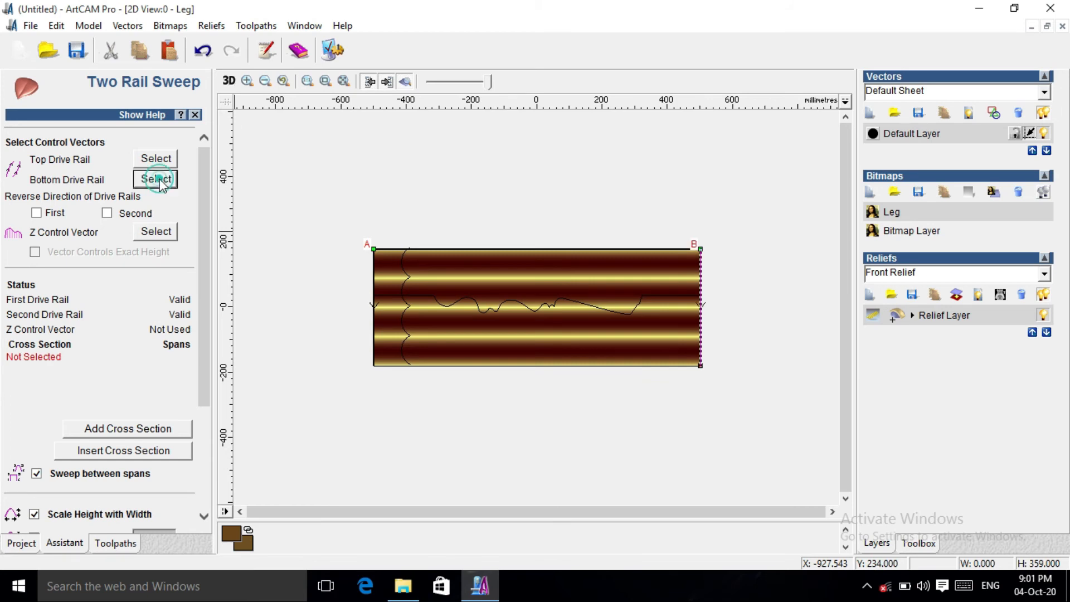
# - Add the leg's side profile as the cross section, calculate the sweep in Add mode and inspect the relief in 3D
pyautogui.click(641, 300)
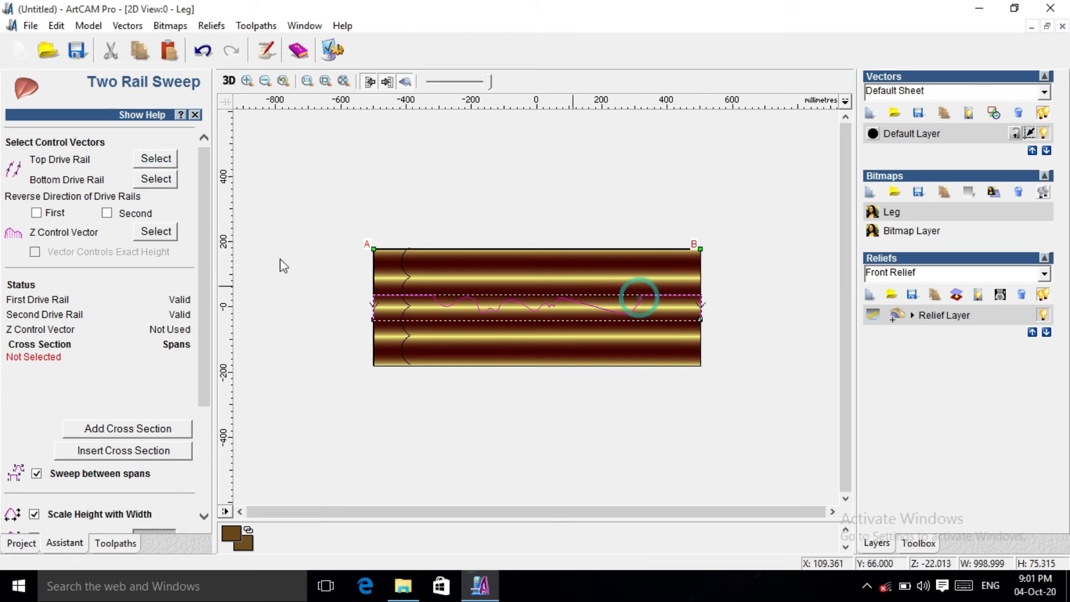
pyautogui.click(164, 430)
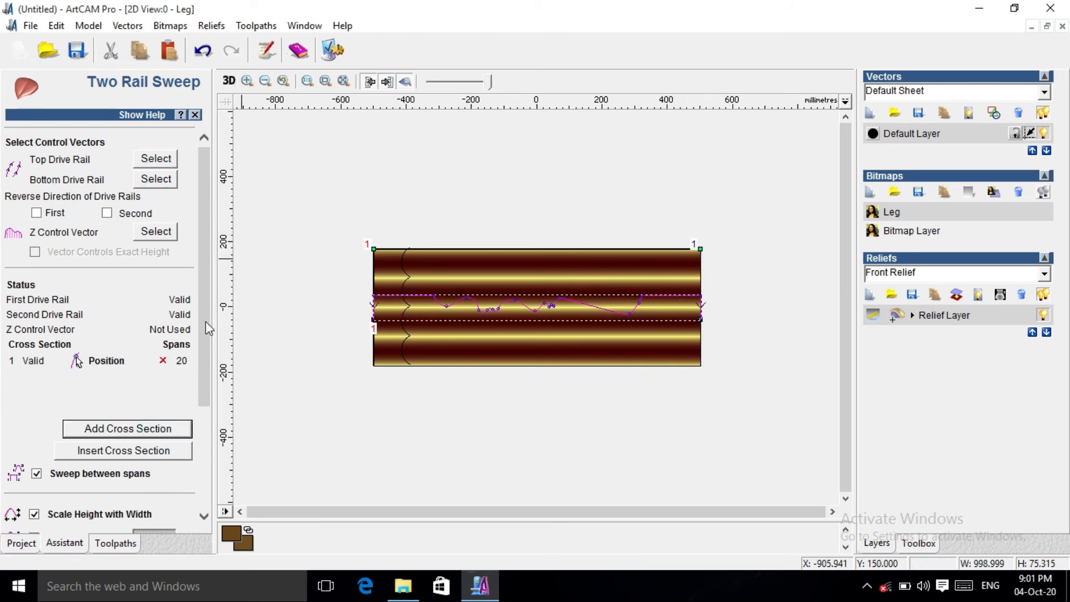
pyautogui.moveTo(205, 218); pyautogui.dragTo(204, 318)
pyautogui.click(131, 518)
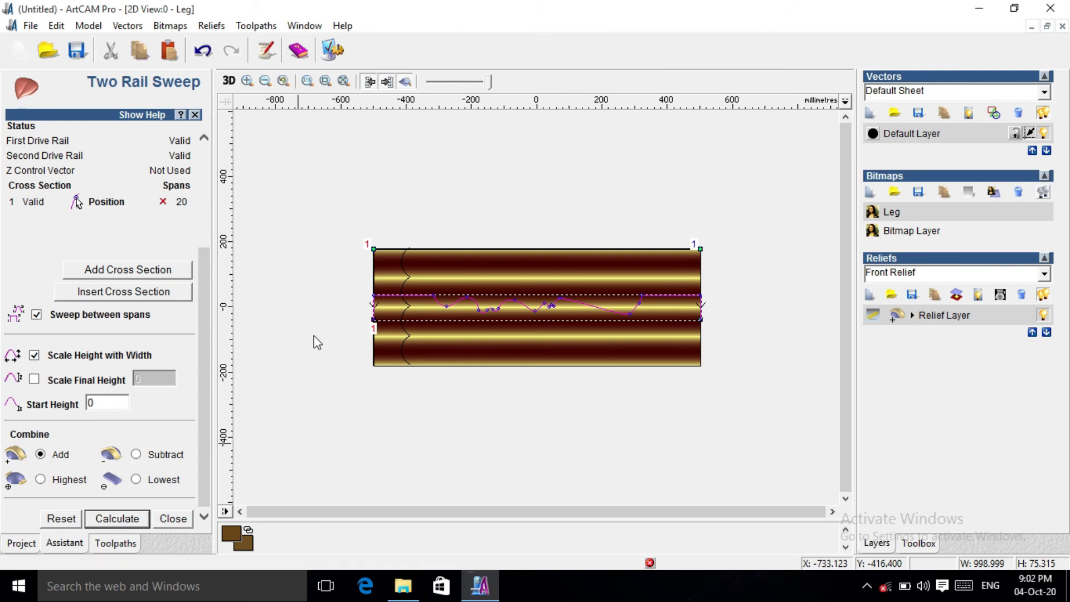
pyautogui.click(228, 82)
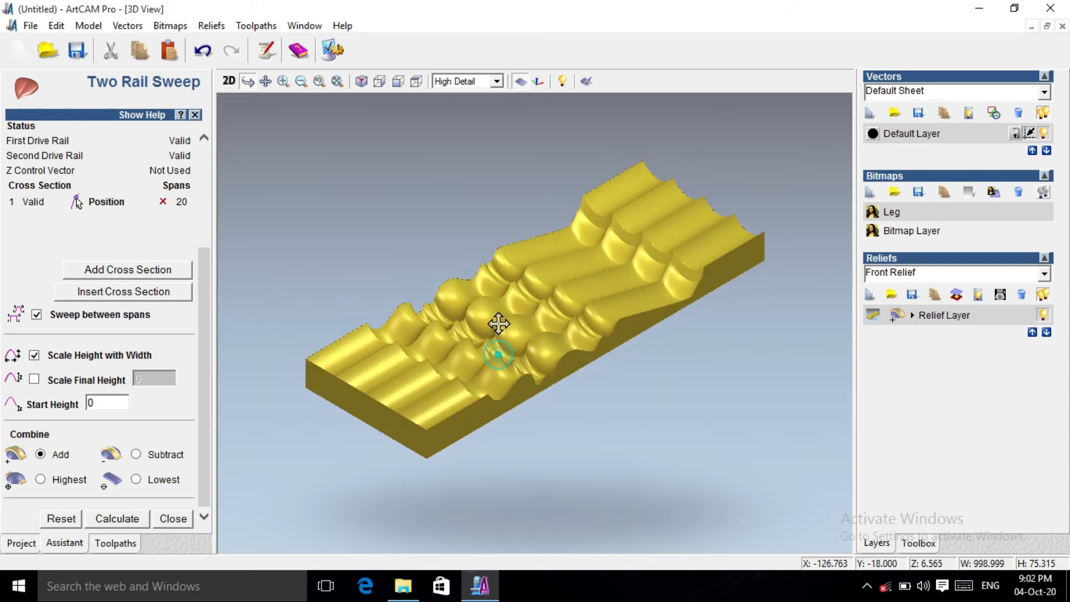
pyautogui.moveTo(497, 320); pyautogui.dragTo(253, 101)
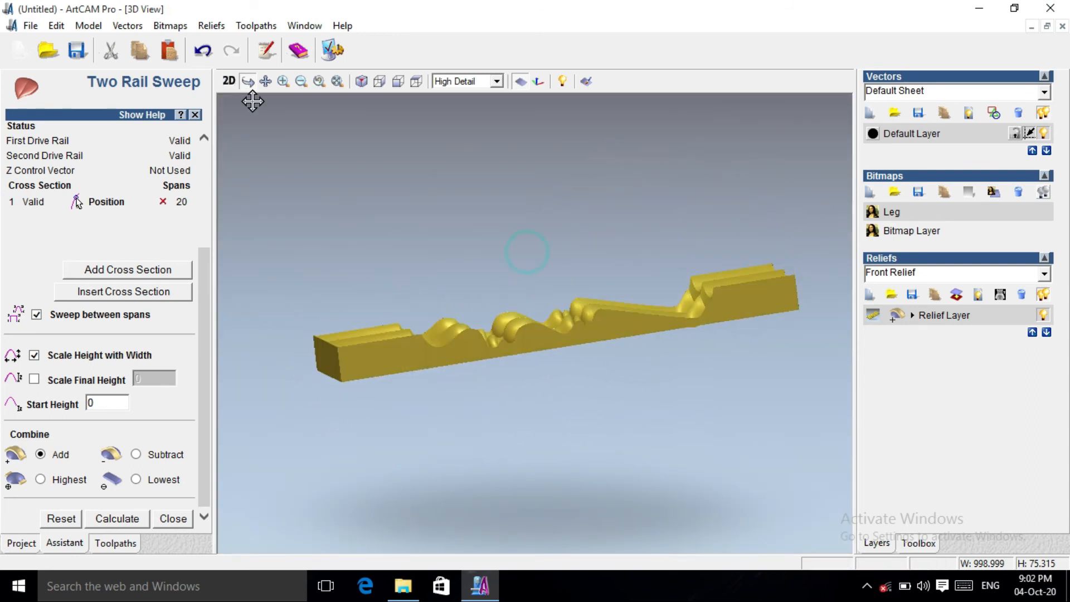
# - Wrap the relief into a closed leg using Create Ring with Wrap Y and inspect it in 3D
pyautogui.click(229, 81)
pyautogui.click(212, 26)
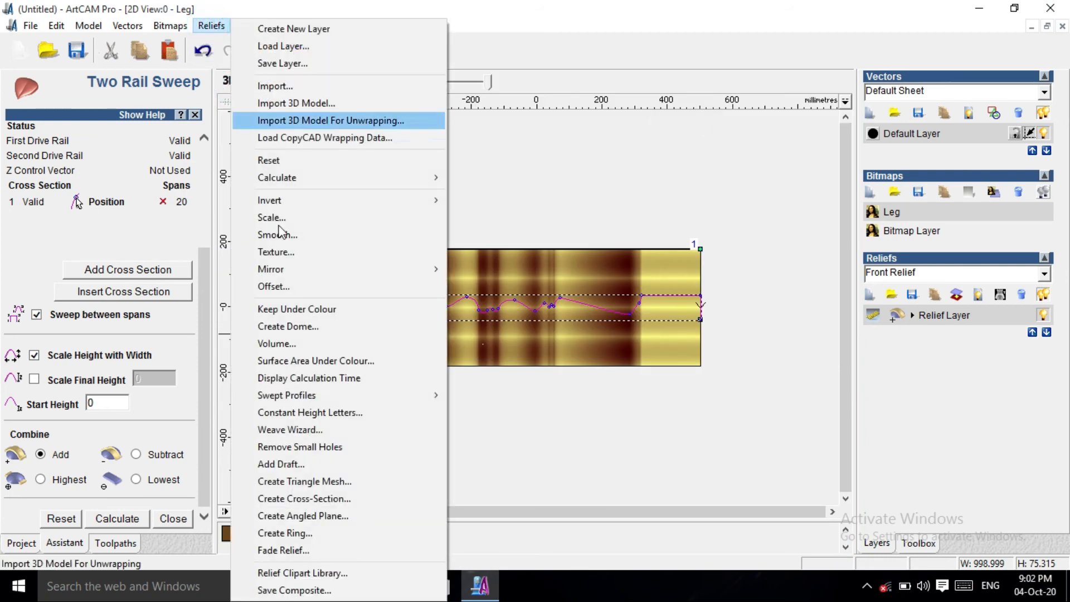
pyautogui.click(334, 535)
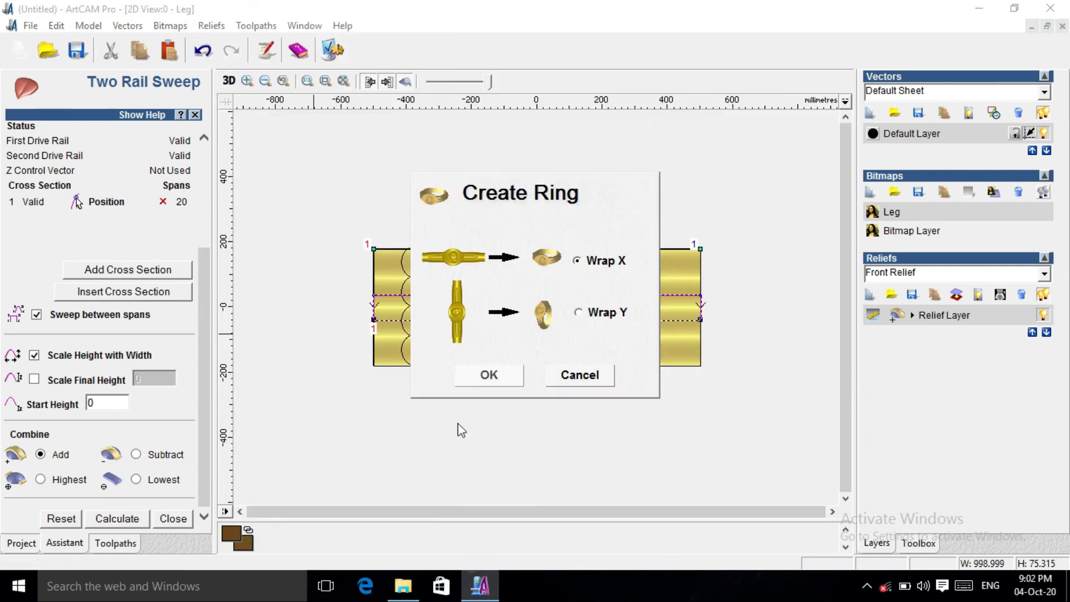
pyautogui.click(580, 314)
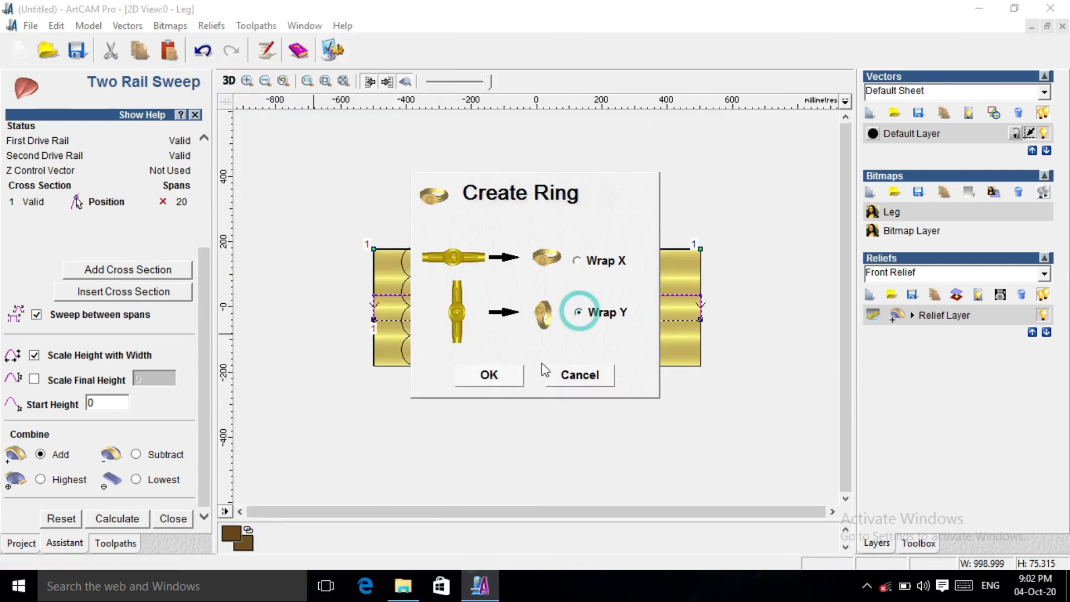
pyautogui.click(504, 377)
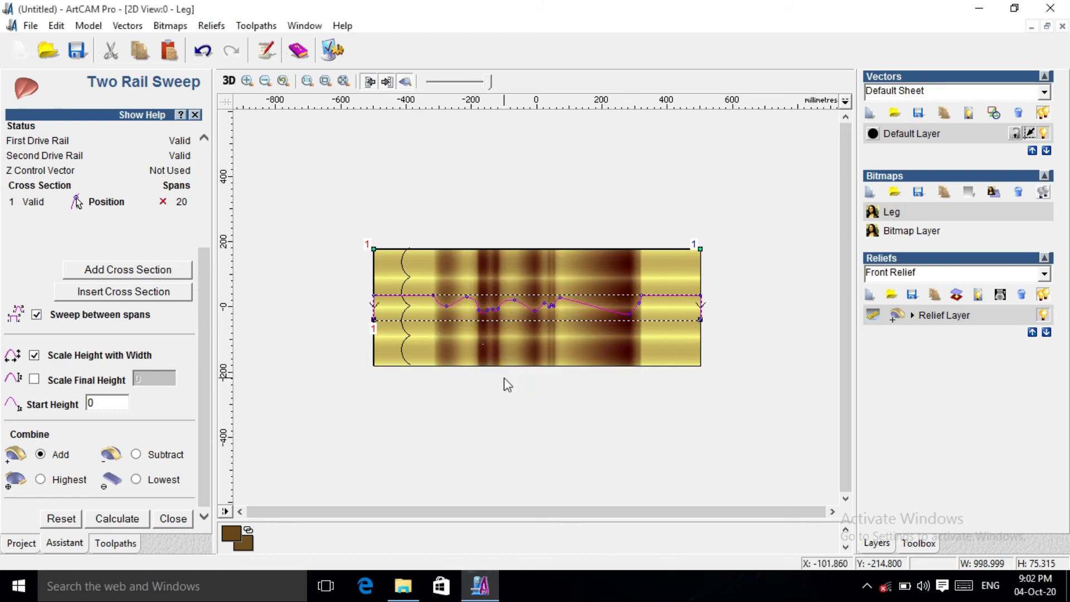
pyautogui.click(229, 81)
pyautogui.moveTo(546, 307); pyautogui.dragTo(466, 327)
pyautogui.scroll(2, 466, 327)
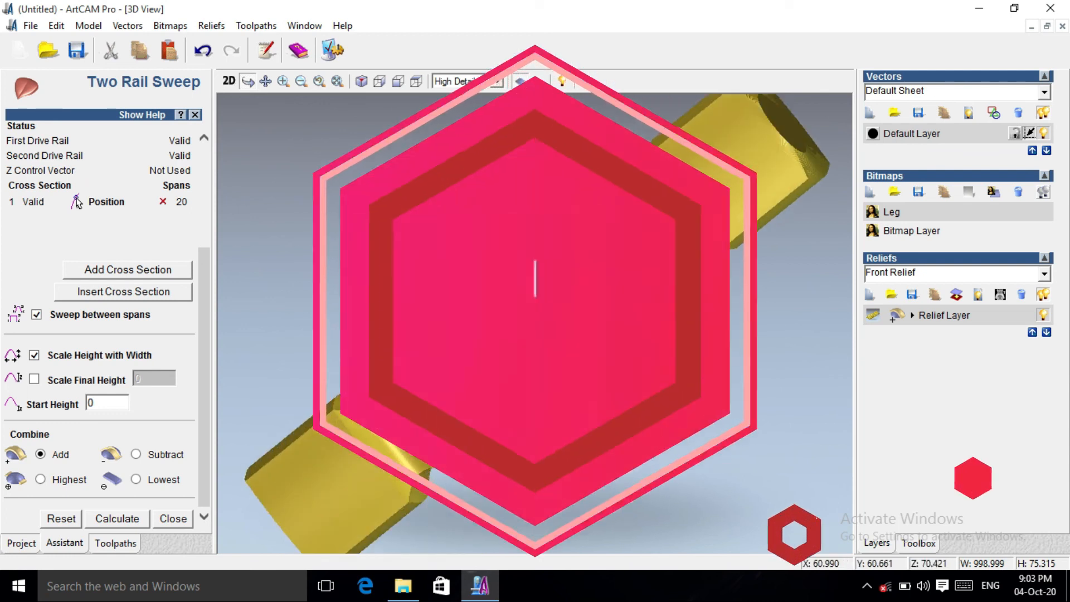